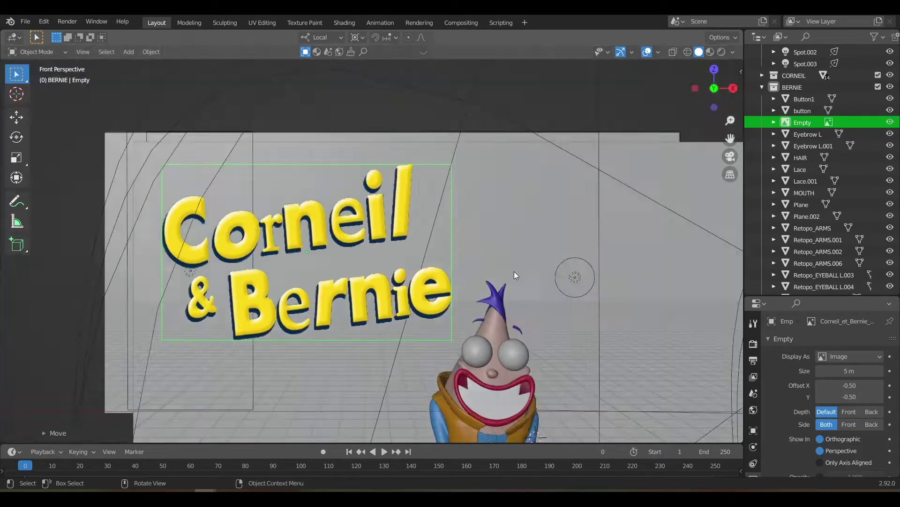
Step: Add a plane at the 3D cursor, size it and rotate its face to the C's curve
{"action": "key", "text": "s"}
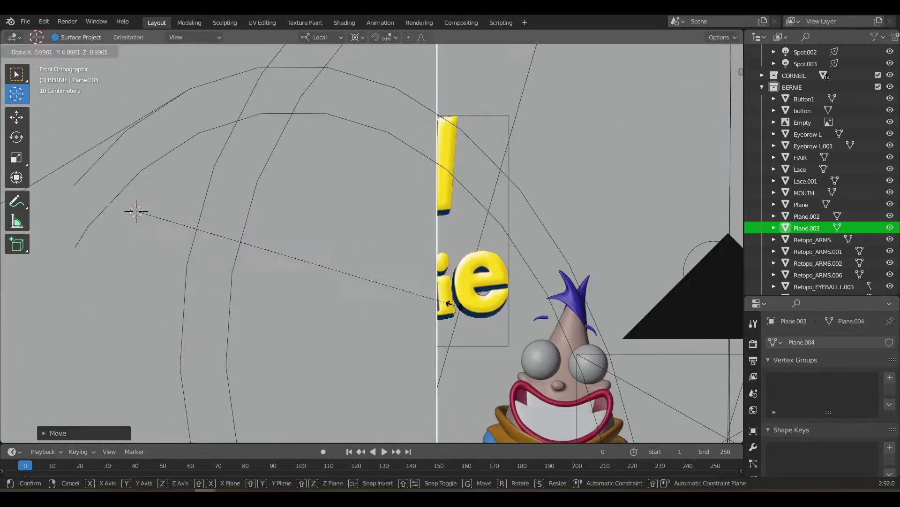
{"action": "left_click", "coordinate": [150, 230]}
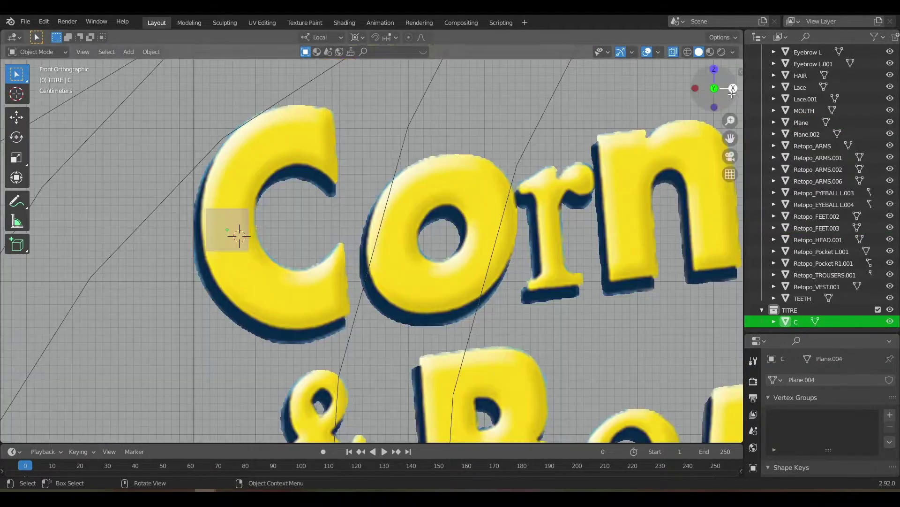
{"action": "left_click", "coordinate": [262, 244]}
{"action": "key", "text": "Tab"}
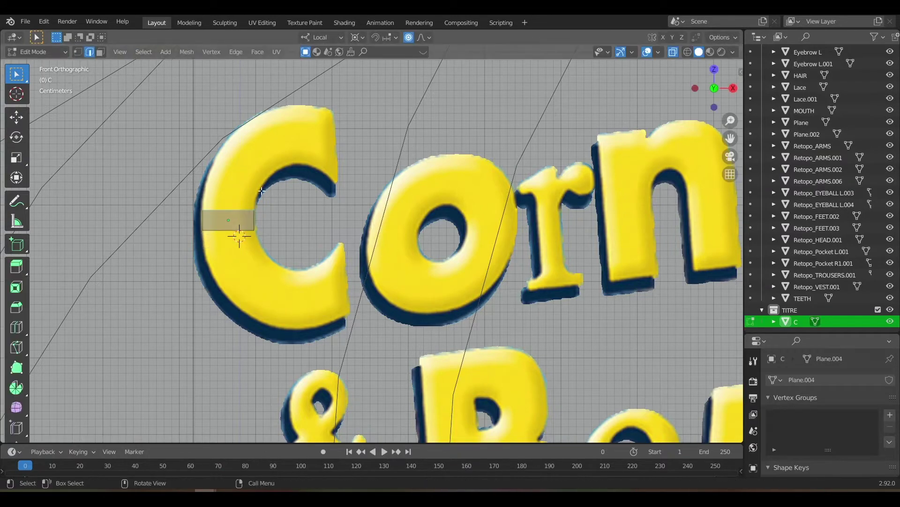
{"action": "key", "text": "Tab"}
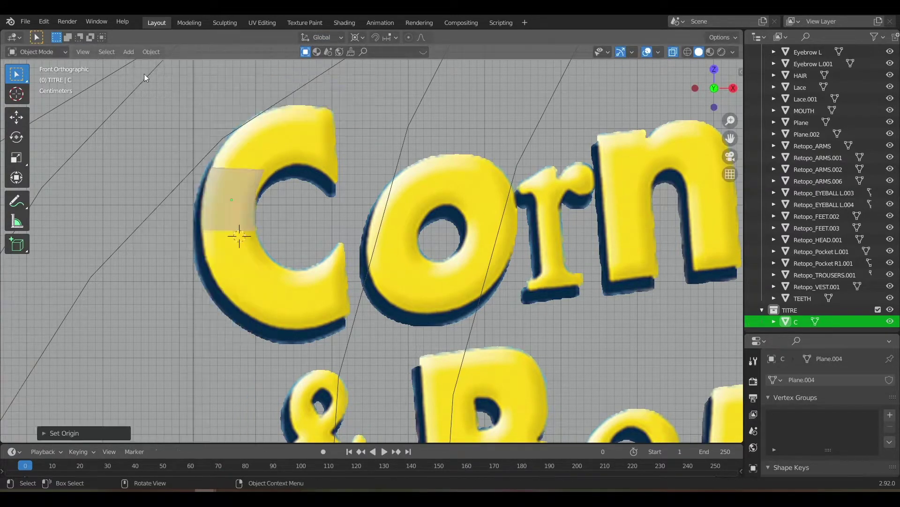
{"action": "key", "text": "Tab"}
{"action": "key", "text": "r"}
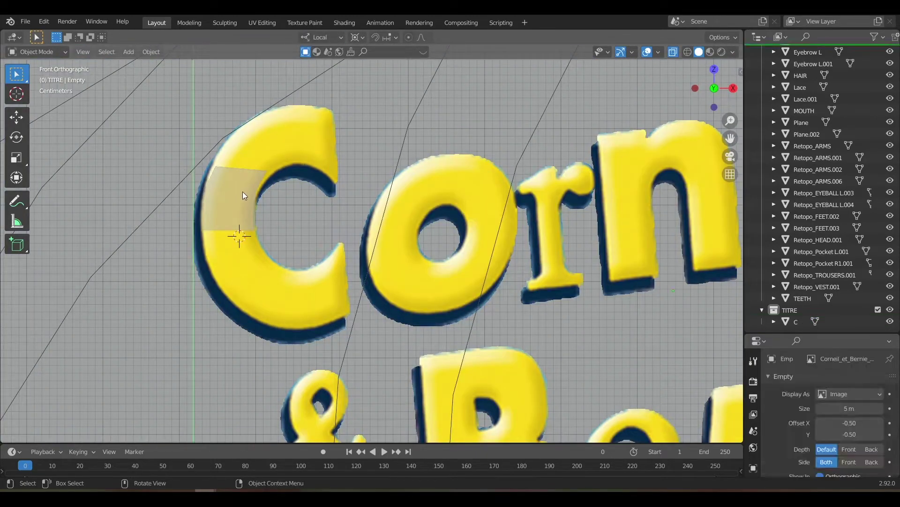
{"action": "left_click", "coordinate": [244, 195]}
{"action": "key", "text": "Tab"}
Step: Extrude faces along the C's top arc
{"action": "key", "text": "e"}
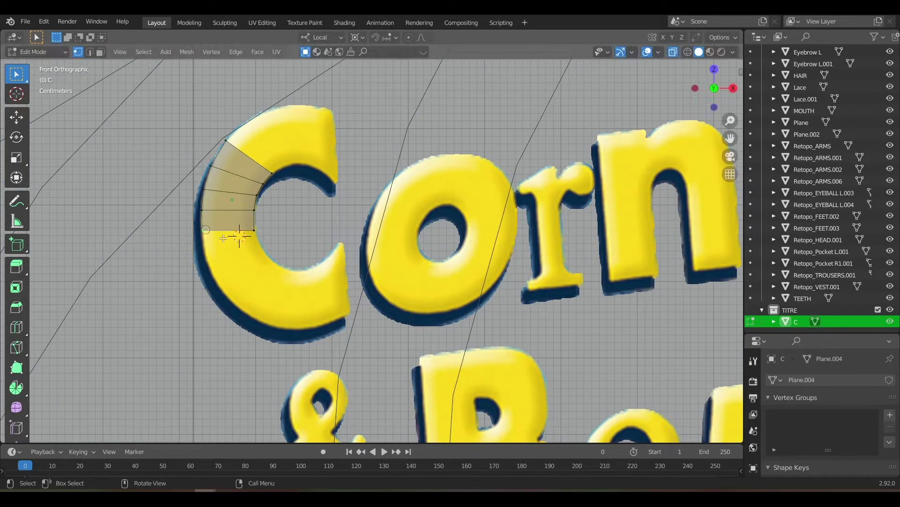
{"action": "key", "text": "e"}
{"action": "left_click", "coordinate": [286, 117]}
{"action": "key", "text": "e"}
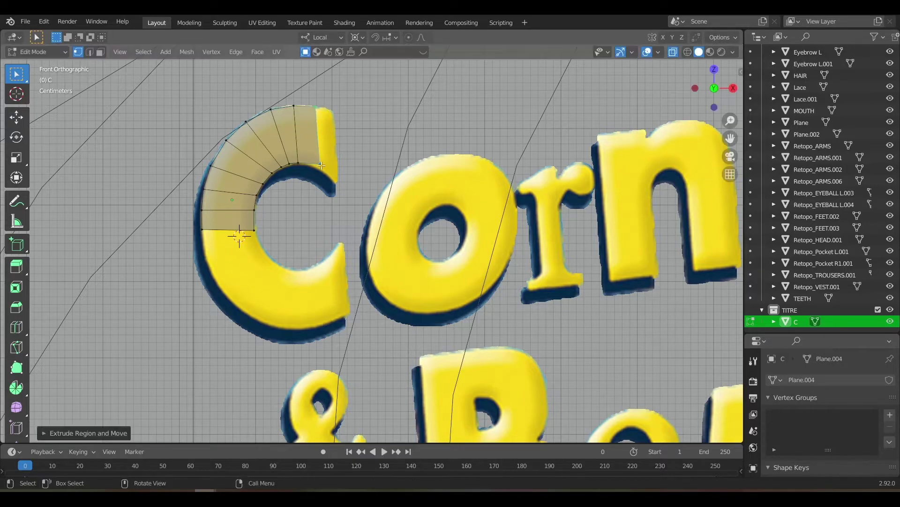
{"action": "left_click", "coordinate": [304, 113]}
{"action": "key", "text": "e"}
{"action": "left_click", "coordinate": [320, 167]}
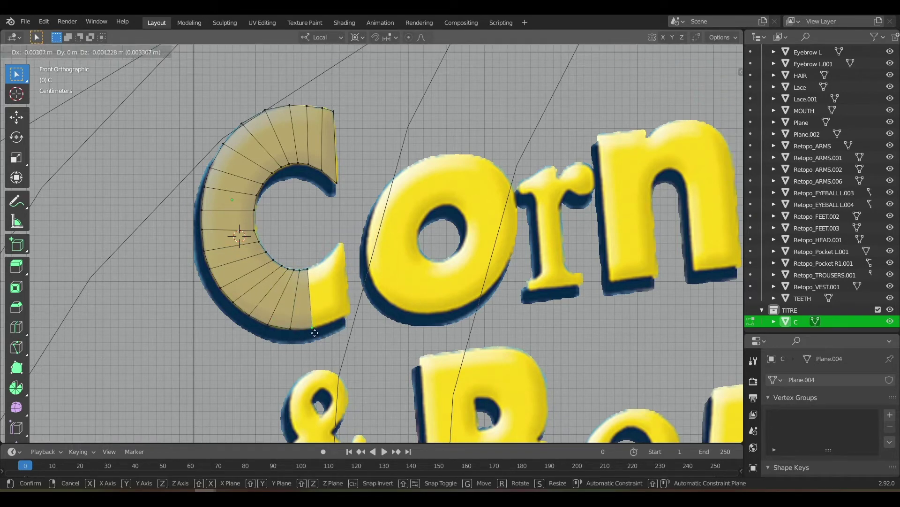
Step: Extrude the strip down to the C's lower tip and return to Object Mode
{"action": "key", "text": "e"}
{"action": "left_click", "coordinate": [343, 317]}
{"action": "key", "text": "g"}
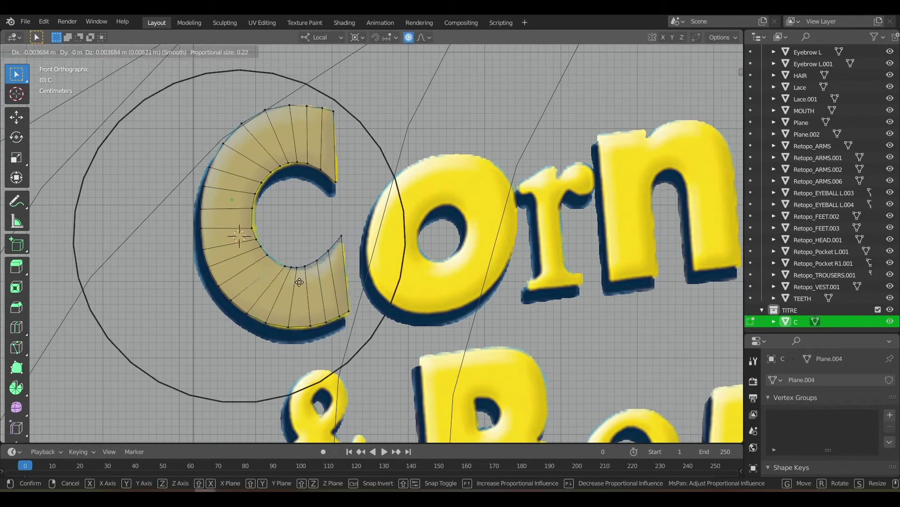
{"action": "key", "text": "Escape"}
{"action": "key", "text": "Tab"}
Step: Add a small plane on the letter o and move it into place in front view
{"action": "left_click", "coordinate": [400, 233]}
{"action": "key", "text": "shift+a"}
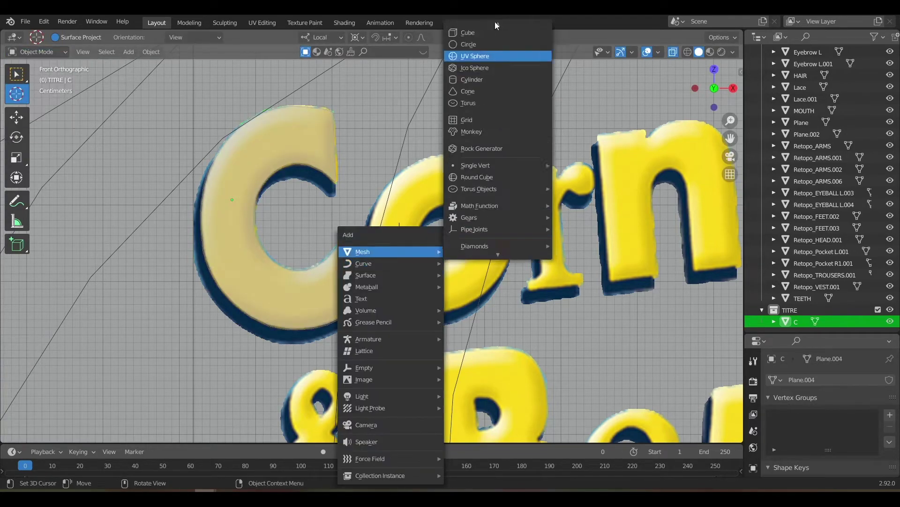
{"action": "left_click", "coordinate": [465, 29]}
{"action": "key", "text": "s"}
{"action": "left_click", "coordinate": [419, 230]}
{"action": "middle_click_drag", "start_coordinate": [419, 230], "coordinate": [458, 263], "text": "alt"}
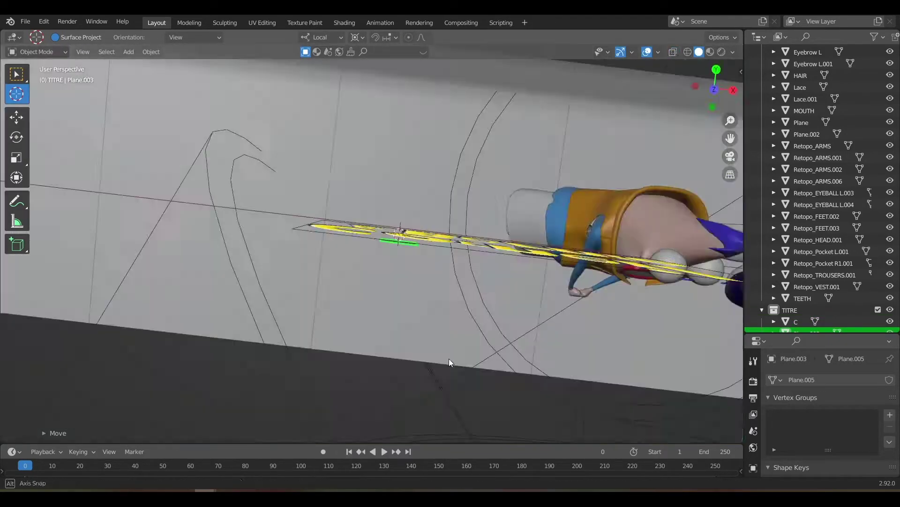
{"action": "key", "text": "g"}
{"action": "key", "text": "KP_1"}
Step: Rename the plane 'o' and position its strip on the o's ring
{"action": "key", "text": "F2"}
{"action": "type", "text": "o"}
{"action": "key", "text": "Return"}
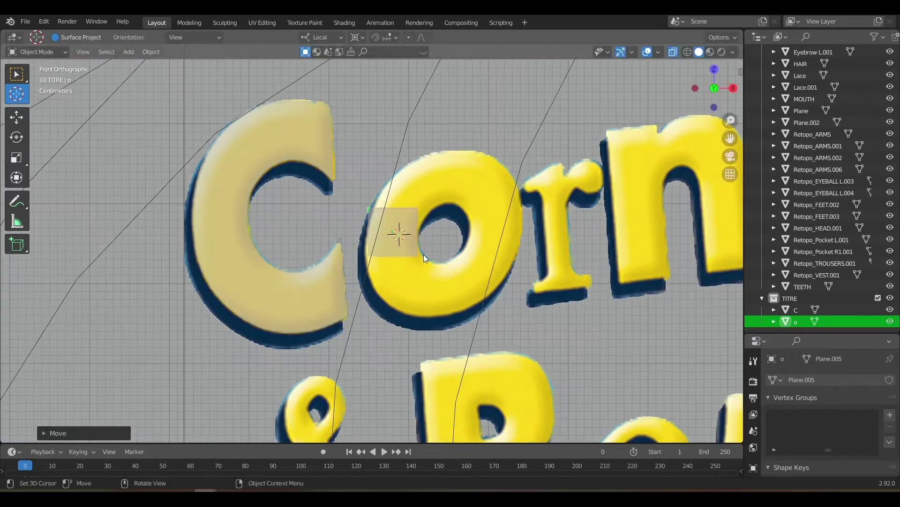
{"action": "key", "text": "Tab"}
{"action": "key", "text": "g"}
{"action": "left_click", "coordinate": [432, 256]}
Step: Extrude faces around the o and merge vertices At First to close the ring
{"action": "key", "text": "e"}
{"action": "left_click", "coordinate": [434, 230]}
{"action": "key", "text": "e"}
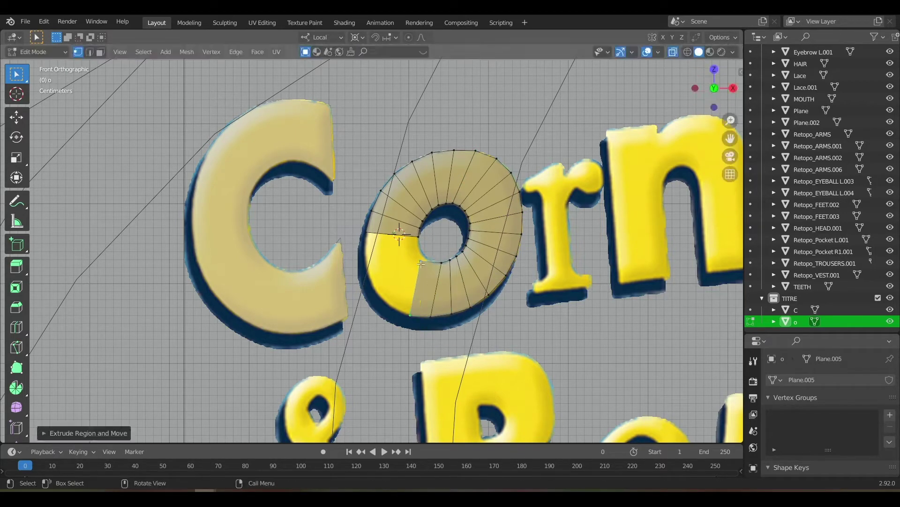
{"action": "left_click", "coordinate": [398, 300]}
{"action": "key", "text": "e"}
{"action": "left_click", "coordinate": [427, 277]}
{"action": "key", "text": "m"}
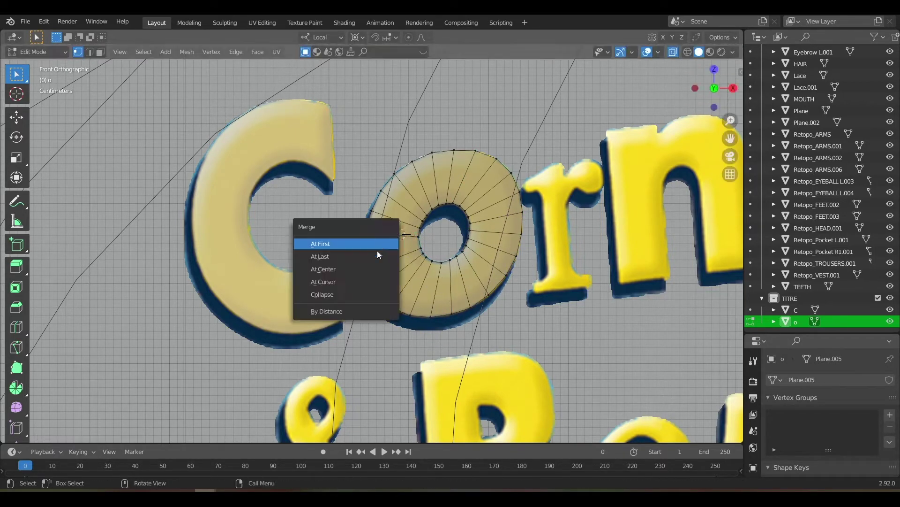
{"action": "left_click", "coordinate": [384, 292]}
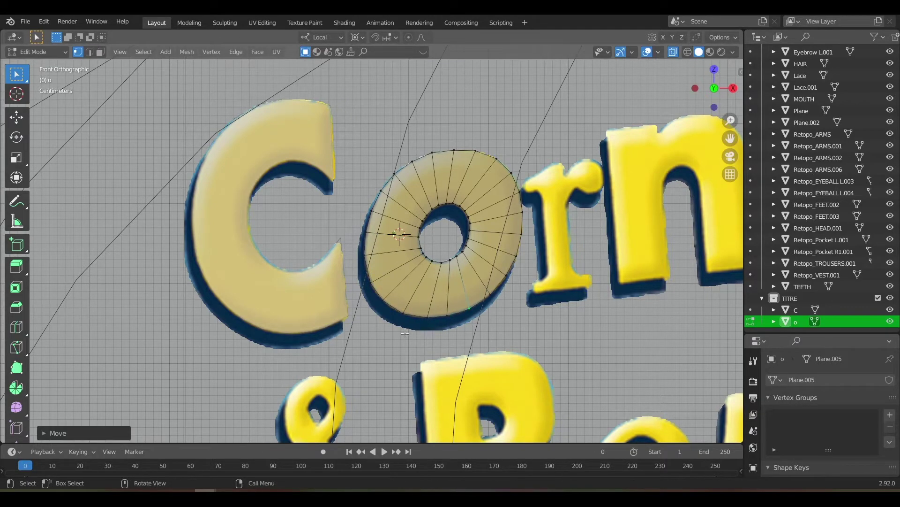
{"action": "key", "text": "Tab"}
{"action": "left_click", "coordinate": [554, 221]}
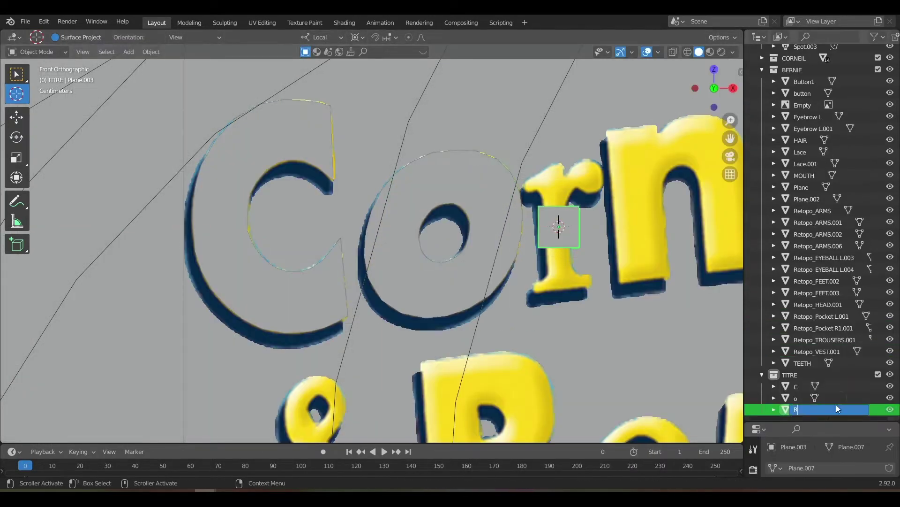
Step: Move the R strip onto the r's stem and stretch it vertically to cover it
{"action": "key", "text": "shift+d"}
{"action": "scroll", "coordinate": [600, 332], "scroll_direction": "down", "scroll_amount": 4}
{"action": "left_click", "coordinate": [320, 175]}
{"action": "scroll", "coordinate": [320, 174], "scroll_direction": "up", "scroll_amount": 3}
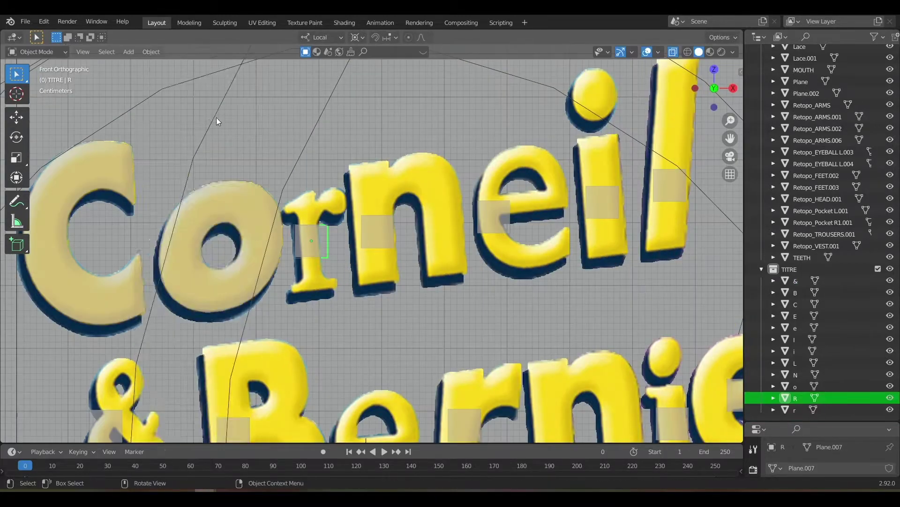
{"action": "key", "text": "ctrl+alt+shift+c"}
{"action": "scroll", "coordinate": [401, 248], "scroll_direction": "up", "scroll_amount": 3}
{"action": "right_click", "coordinate": [331, 243], "text": "shift"}
{"action": "key", "text": "g"}
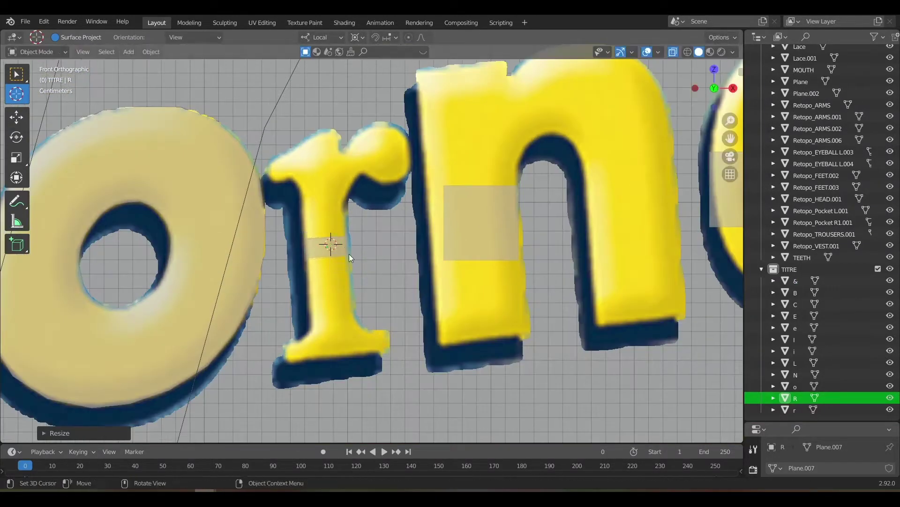
{"action": "key", "text": "s"}
{"action": "key", "text": "z"}
{"action": "left_click", "coordinate": [378, 297]}
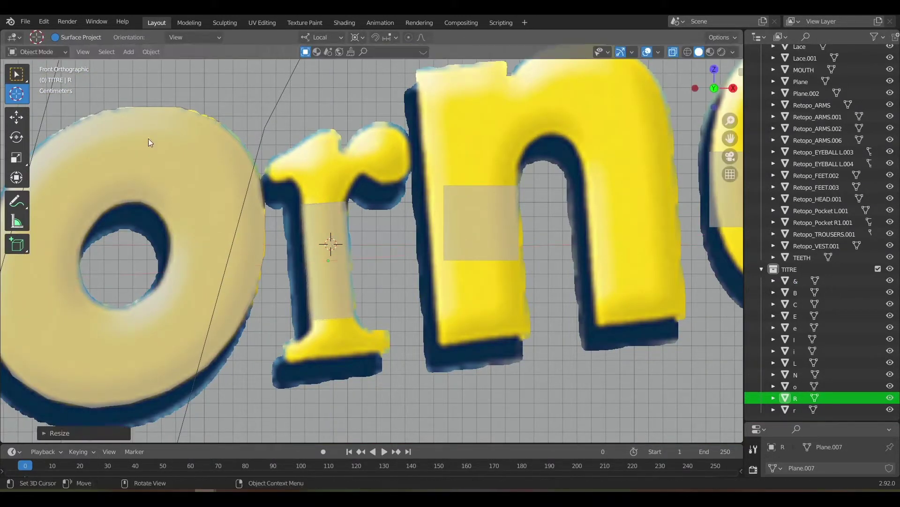
Step: Extrude the stem's top leftward and around the r's rounded bulb
{"action": "key", "text": "Tab"}
{"action": "key", "text": "e"}
{"action": "key", "text": "e"}
{"action": "key", "text": "e"}
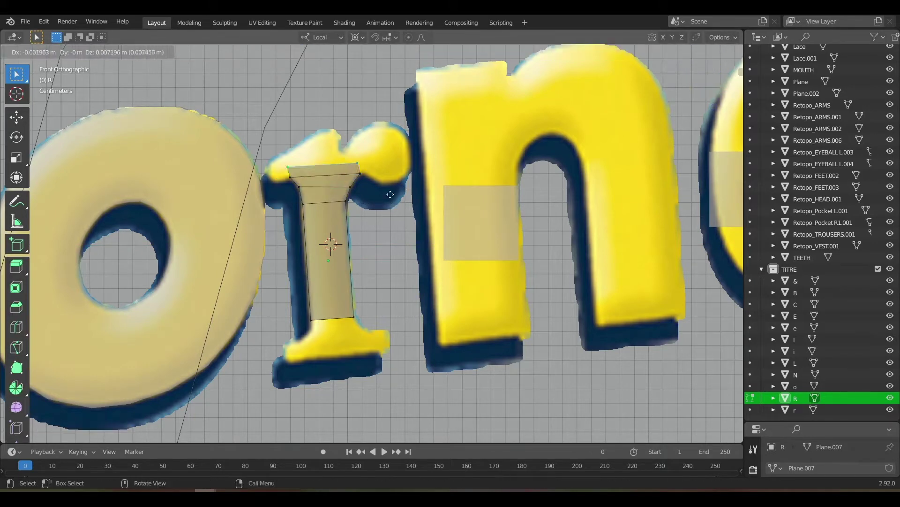
{"action": "left_click", "coordinate": [360, 184]}
{"action": "key", "text": "e"}
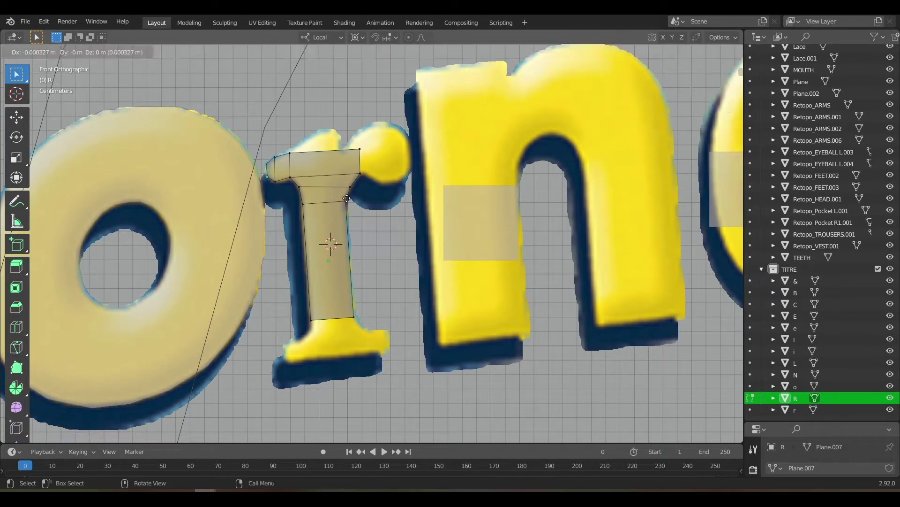
{"action": "left_click", "coordinate": [280, 181]}
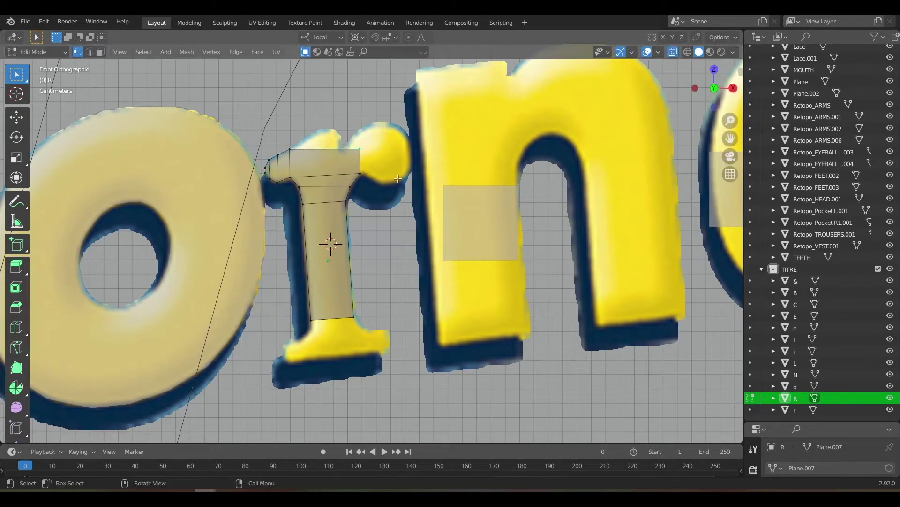
{"action": "key", "text": "ctrl+z"}
{"action": "key", "text": "e"}
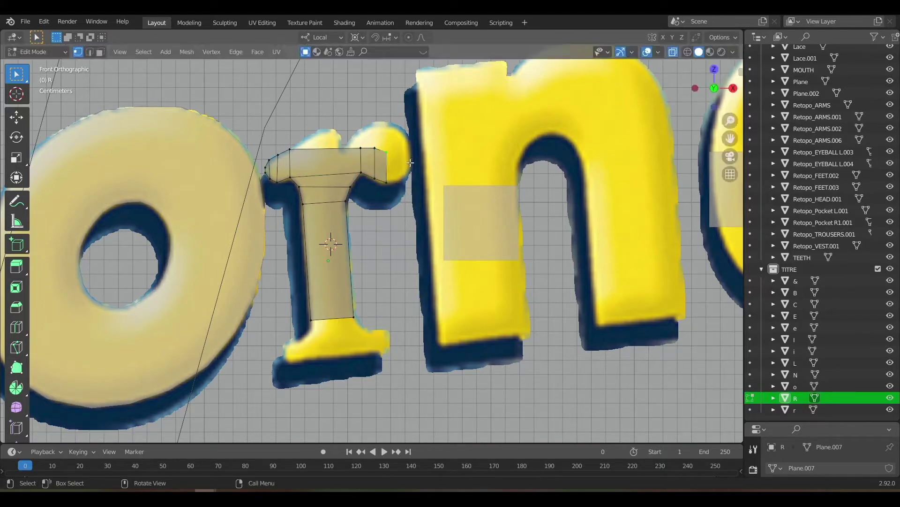
{"action": "left_click", "coordinate": [399, 157]}
{"action": "key", "text": "e"}
{"action": "left_click", "coordinate": [430, 138]}
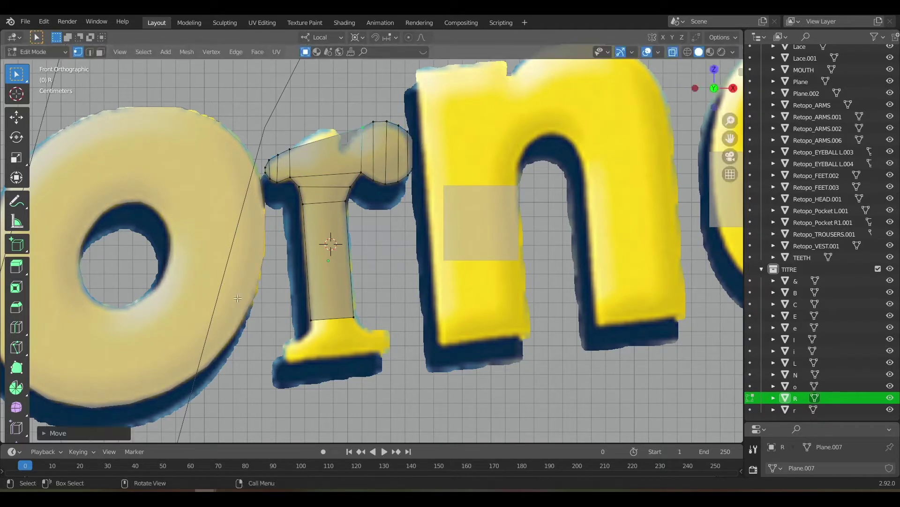
Step: Add loop cuts to the stem and extend and reshape its bottom onto the r's base
{"action": "left_click", "coordinate": [338, 234]}
{"action": "key", "text": "w"}
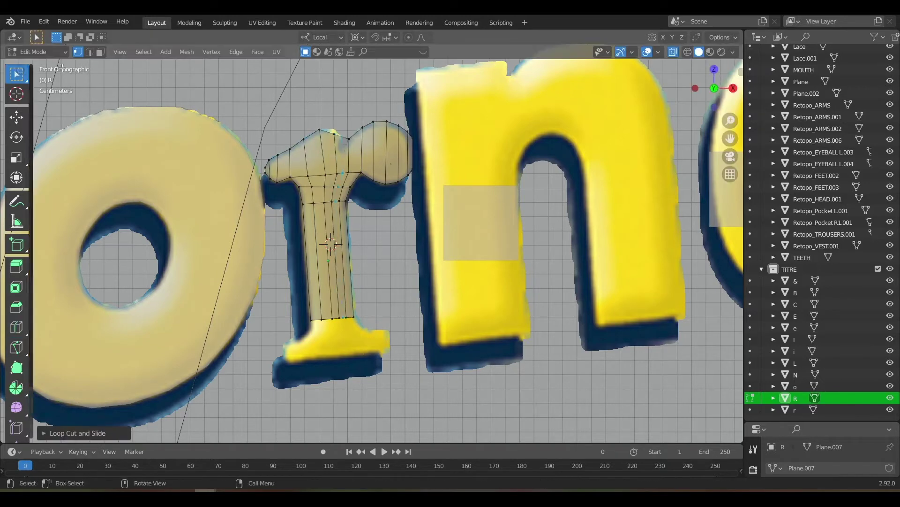
{"action": "key", "text": "g"}
{"action": "left_click", "coordinate": [389, 177]}
{"action": "key", "text": "e"}
{"action": "left_click", "coordinate": [373, 356]}
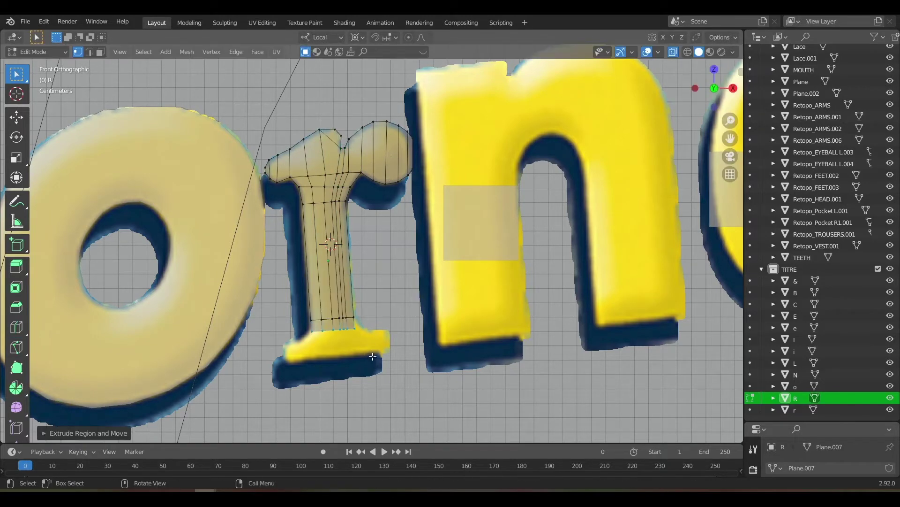
{"action": "left_click", "coordinate": [144, 52]}
{"action": "left_click", "coordinate": [348, 85]}
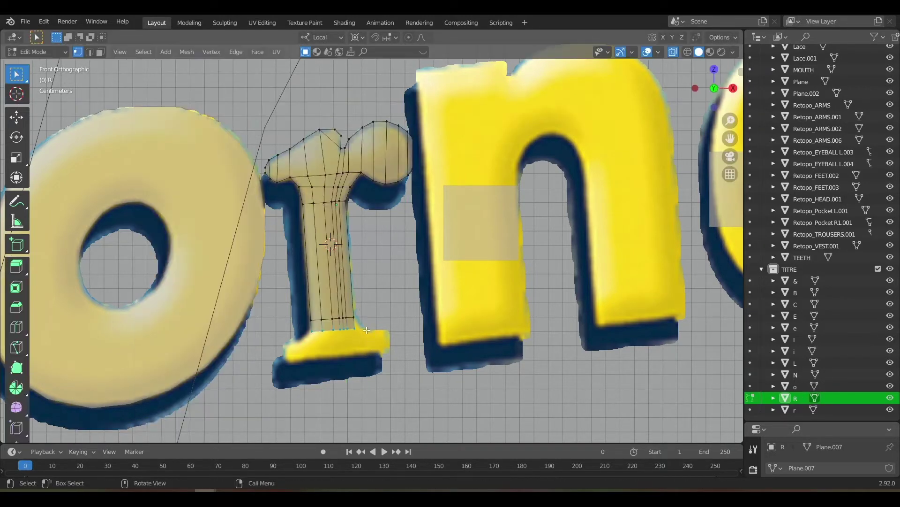
{"action": "key", "text": "g"}
{"action": "left_click", "coordinate": [348, 330]}
{"action": "key", "text": "g"}
{"action": "left_click", "coordinate": [333, 327]}
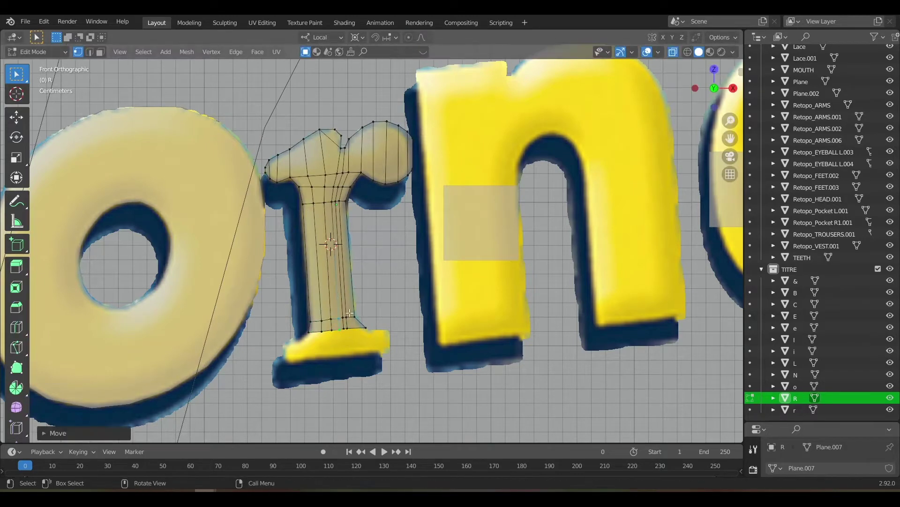
Step: Extrude the r's foot out to its bottom-right corner
{"action": "key", "text": "e"}
{"action": "left_click", "coordinate": [374, 353]}
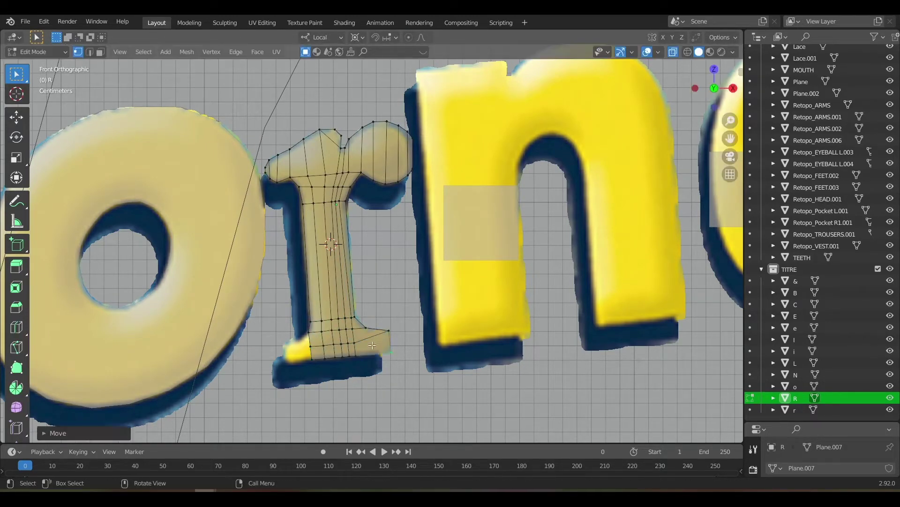
{"action": "key", "text": "e"}
{"action": "left_click", "coordinate": [374, 337]}
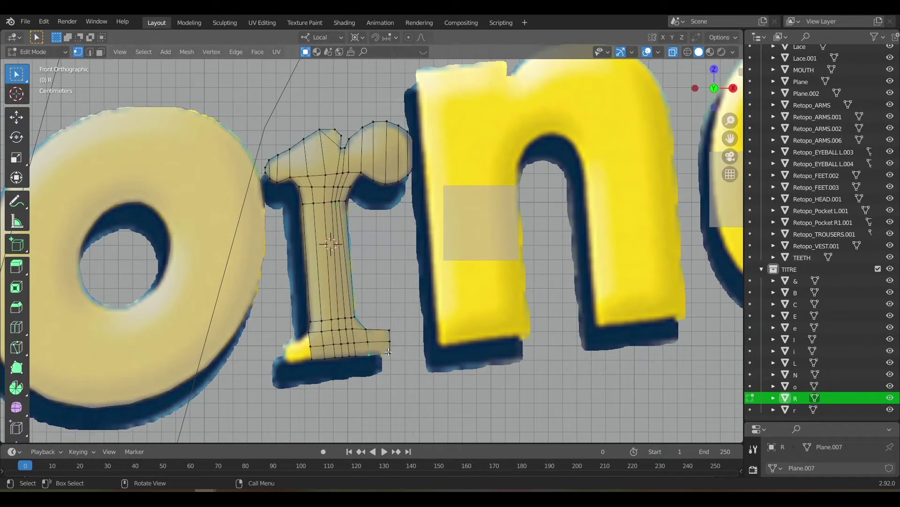
{"action": "left_click", "coordinate": [290, 351]}
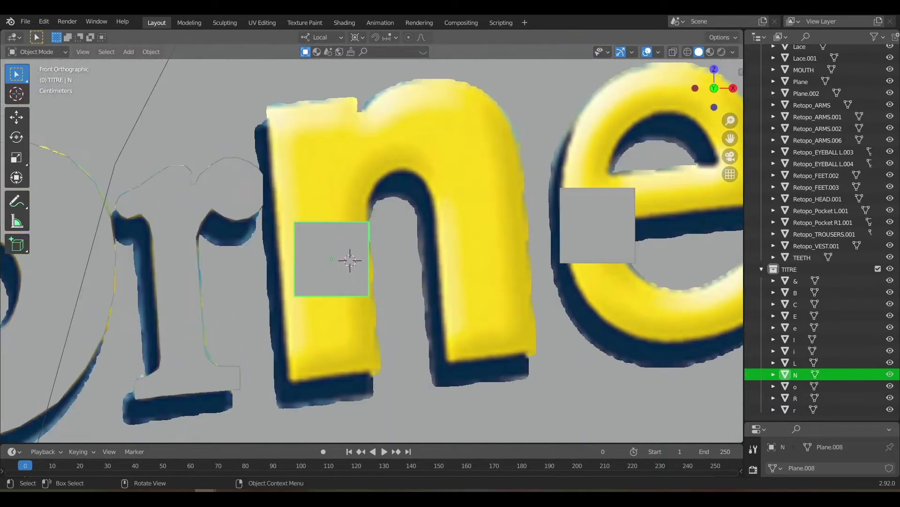
Step: Place the N plane on the n's stem, stretch it up, and add a centred loop cut
{"action": "key", "text": "g"}
{"action": "left_click", "coordinate": [378, 303]}
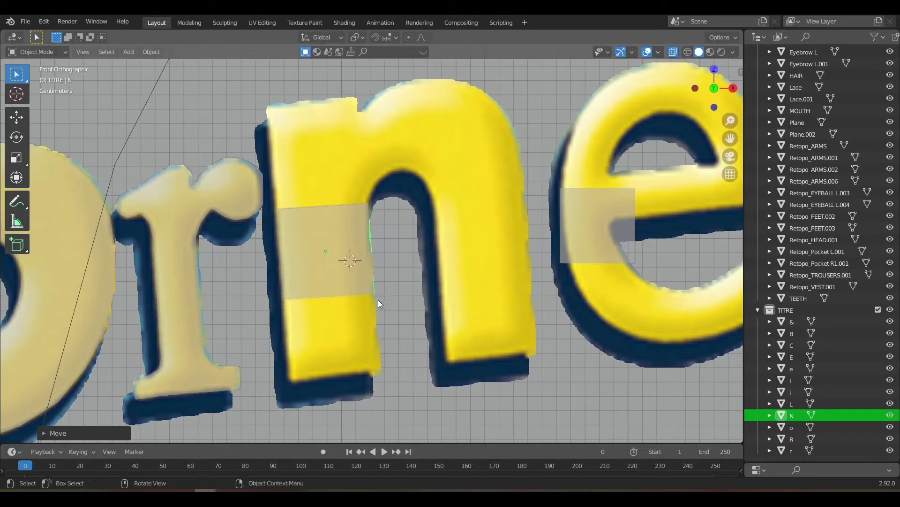
{"action": "key", "text": "Tab"}
{"action": "key", "text": "g"}
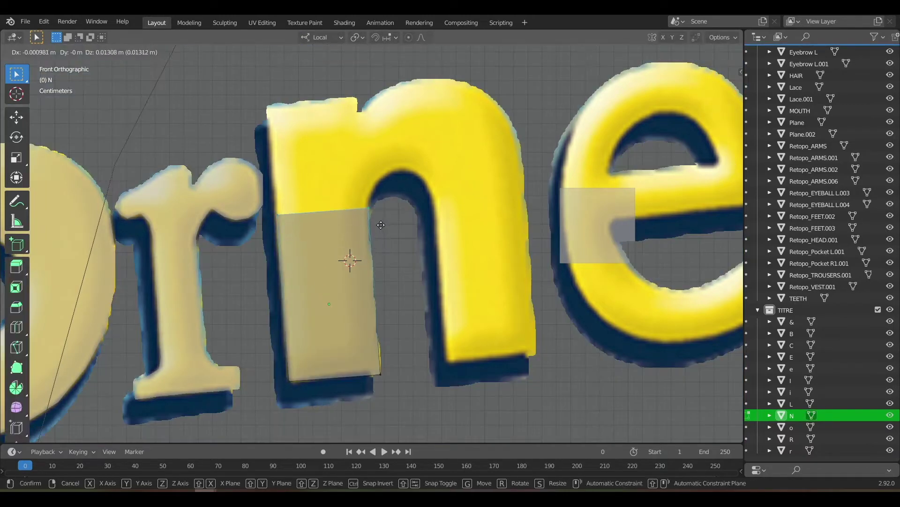
{"action": "left_click", "coordinate": [371, 119]}
{"action": "key", "text": "ctrl+r"}
{"action": "left_click", "coordinate": [371, 204]}
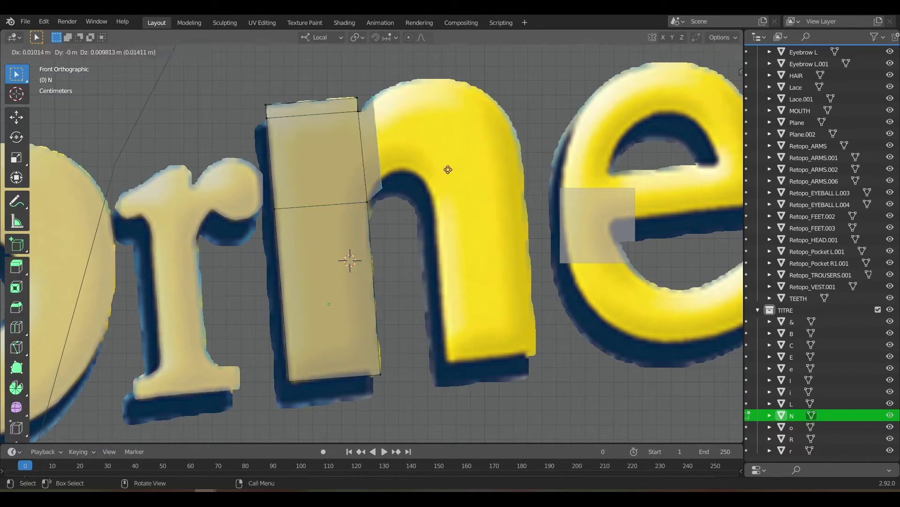
{"action": "right_click", "coordinate": [385, 149]}
Step: Extrude strips from the stem's top edge around the n's arch
{"action": "key", "text": "e"}
{"action": "left_click", "coordinate": [390, 171]}
{"action": "key", "text": "e"}
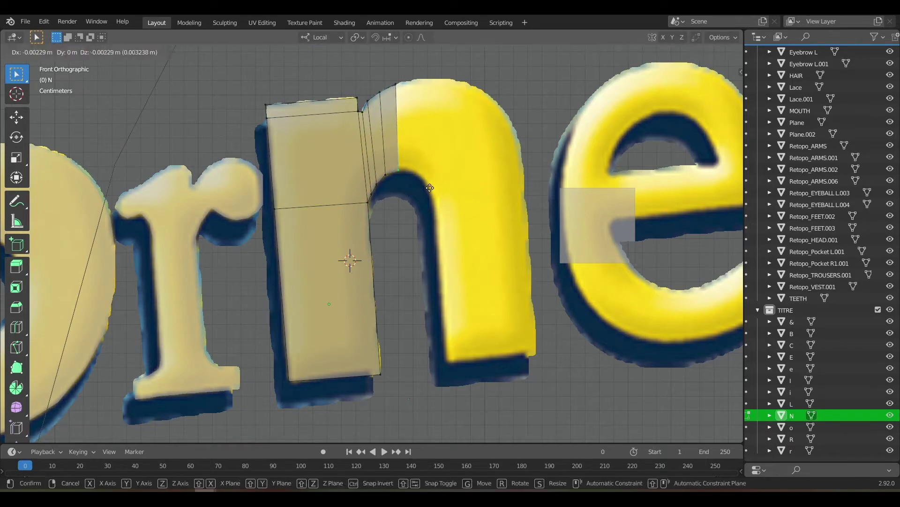
{"action": "key", "text": "e"}
{"action": "left_click", "coordinate": [413, 162]}
{"action": "key", "text": "e"}
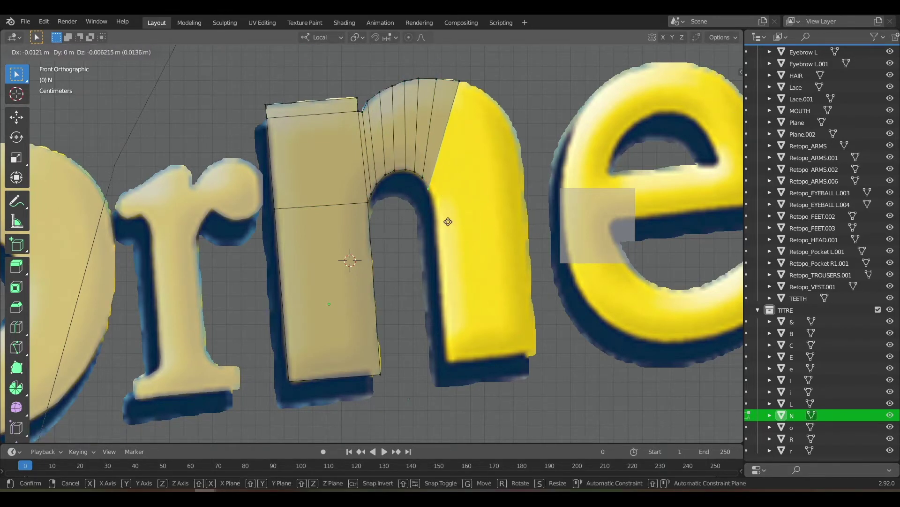
{"action": "left_click", "coordinate": [479, 92]}
Step: Extrude down the n's right leg to its bottom, add an edge loop, and exit Edit Mode
{"action": "key", "text": "e"}
{"action": "left_click", "coordinate": [511, 122]}
{"action": "key", "text": "e"}
{"action": "left_click", "coordinate": [535, 352]}
{"action": "left_click", "coordinate": [16, 327]}
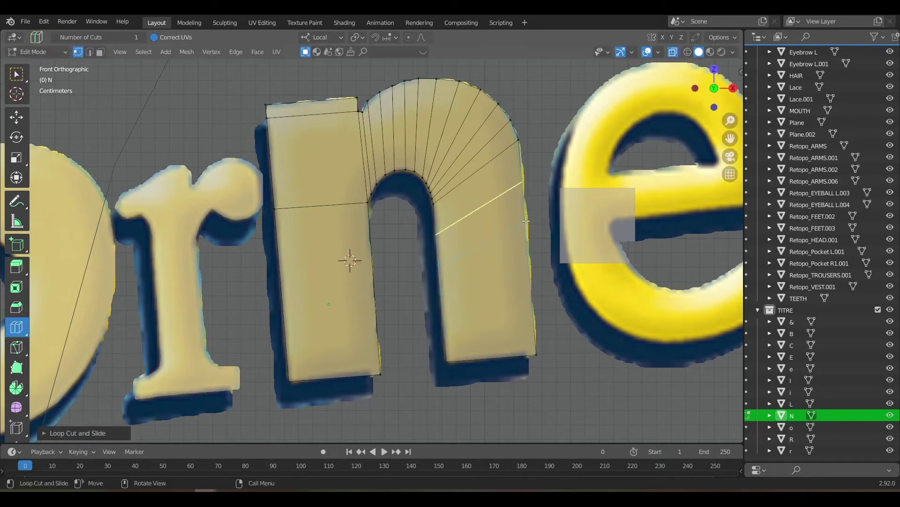
{"action": "key", "text": "Tab"}
{"action": "scroll", "coordinate": [348, 257], "scroll_direction": "down", "scroll_amount": 5, "text": "ctrl"}
{"action": "left_click", "coordinate": [356, 227]}
Step: Rotate and X-scale the E plane to fit the e's tilted crossbar
{"action": "key", "text": "r"}
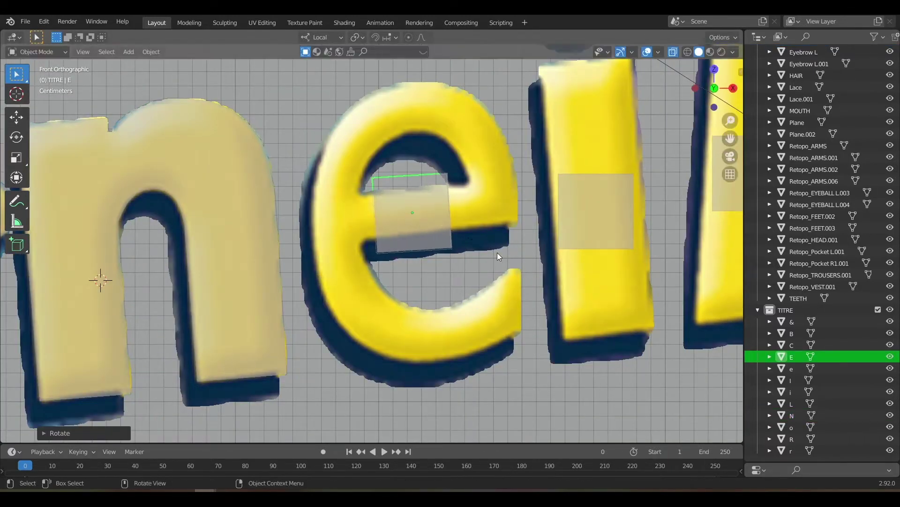
{"action": "left_click", "coordinate": [497, 253]}
{"action": "key", "text": "s"}
{"action": "key", "text": "x"}
{"action": "key", "text": "Tab"}
{"action": "key", "text": "g"}
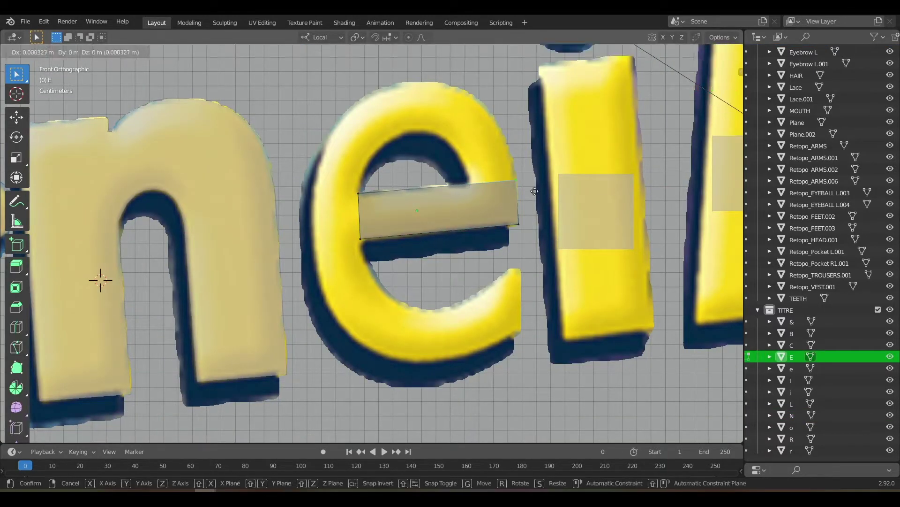
{"action": "left_click", "coordinate": [535, 191]}
Step: Extrude segments from the crossbar's left edge up onto the e's top arch
{"action": "key", "text": "e"}
{"action": "left_click", "coordinate": [375, 179]}
{"action": "key", "text": "e"}
{"action": "left_click", "coordinate": [404, 160]}
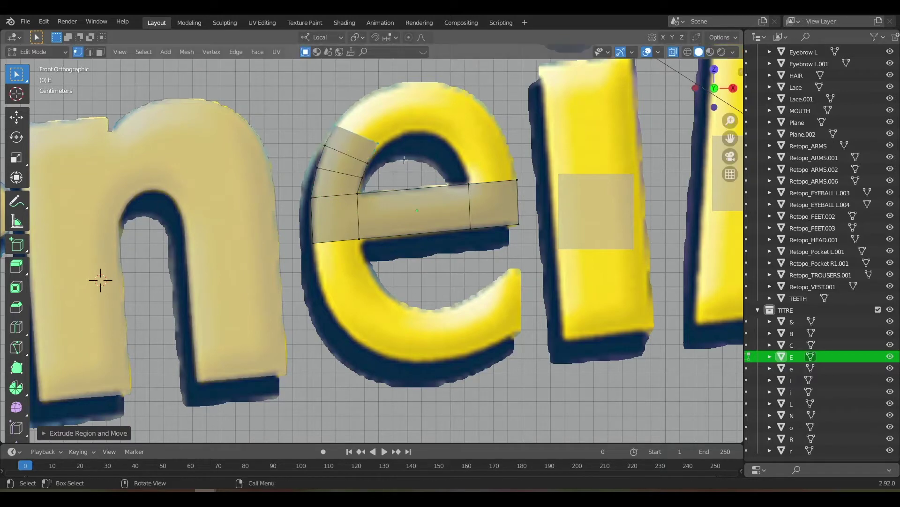
{"action": "key", "text": "e"}
{"action": "left_click", "coordinate": [398, 140]}
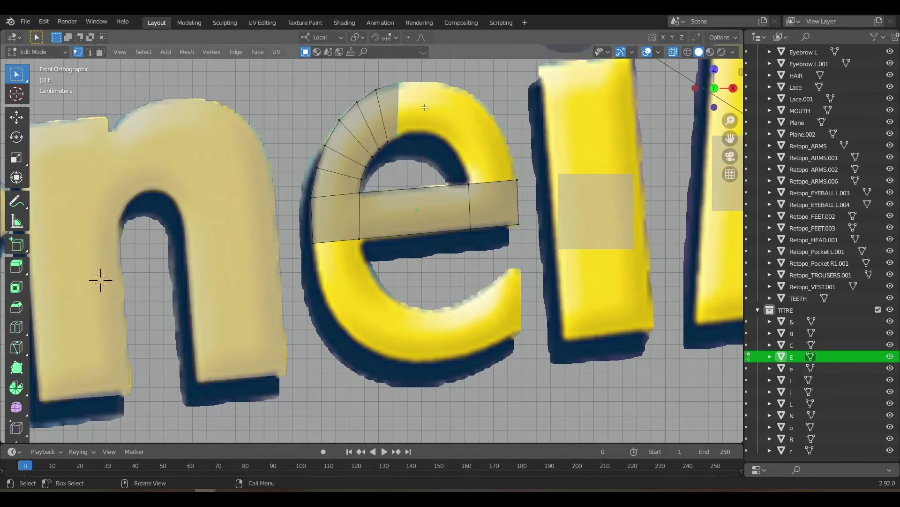
{"action": "key", "text": "e"}
{"action": "left_click", "coordinate": [437, 143]}
Step: Continue extruding along the arch and down its right side to close it
{"action": "key", "text": "e"}
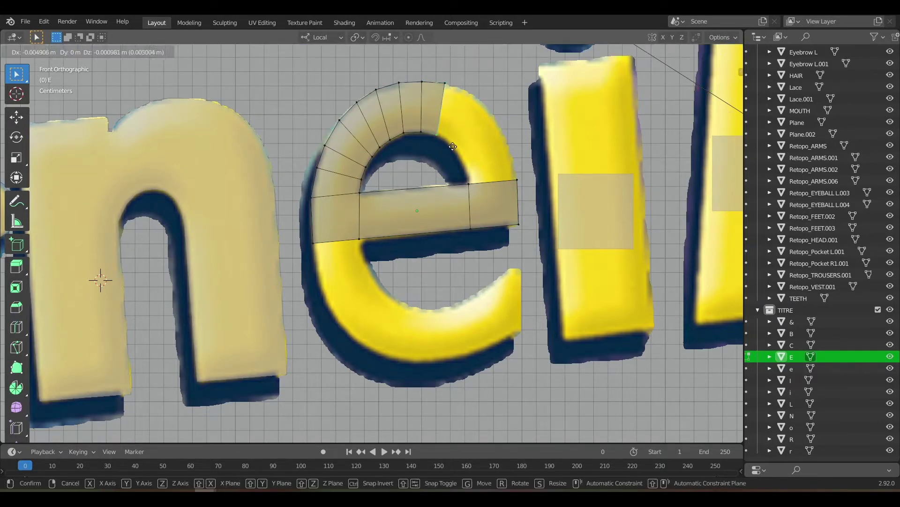
{"action": "left_click", "coordinate": [451, 151]}
{"action": "key", "text": "e"}
{"action": "left_click", "coordinate": [476, 160]}
{"action": "key", "text": "e"}
{"action": "left_click", "coordinate": [515, 155]}
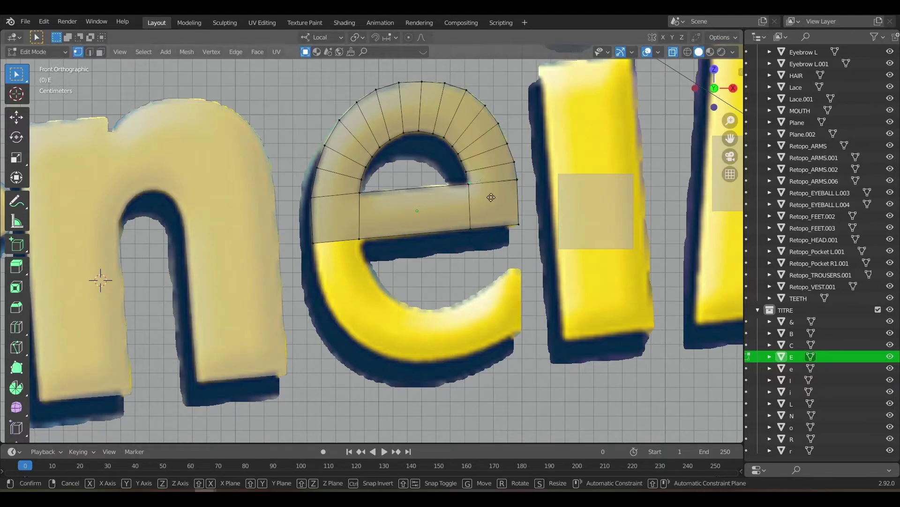
{"action": "left_click", "coordinate": [491, 197]}
Step: Extrude segments from the crossbar's lower left around the e's lower curve to its tail
{"action": "left_click", "coordinate": [336, 242]}
{"action": "key", "text": "e"}
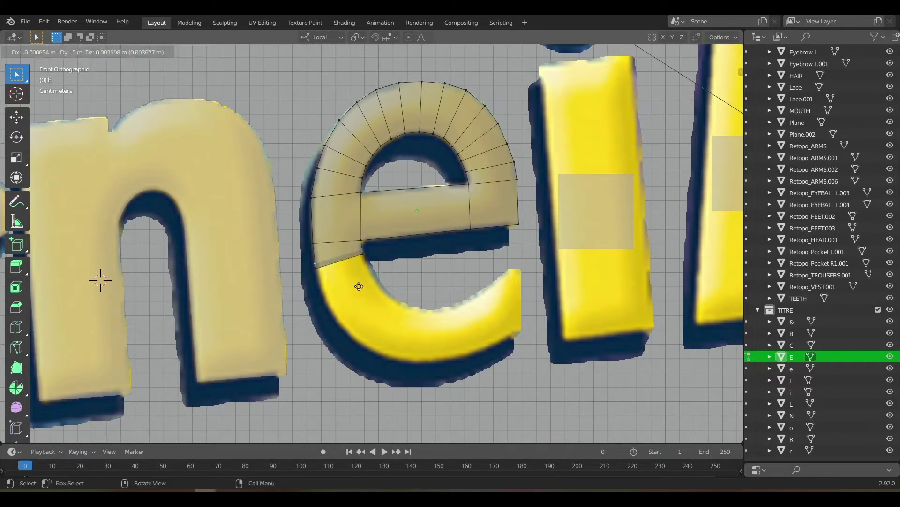
{"action": "right_click", "coordinate": [359, 286]}
{"action": "key", "text": "e"}
{"action": "left_click", "coordinate": [368, 290]}
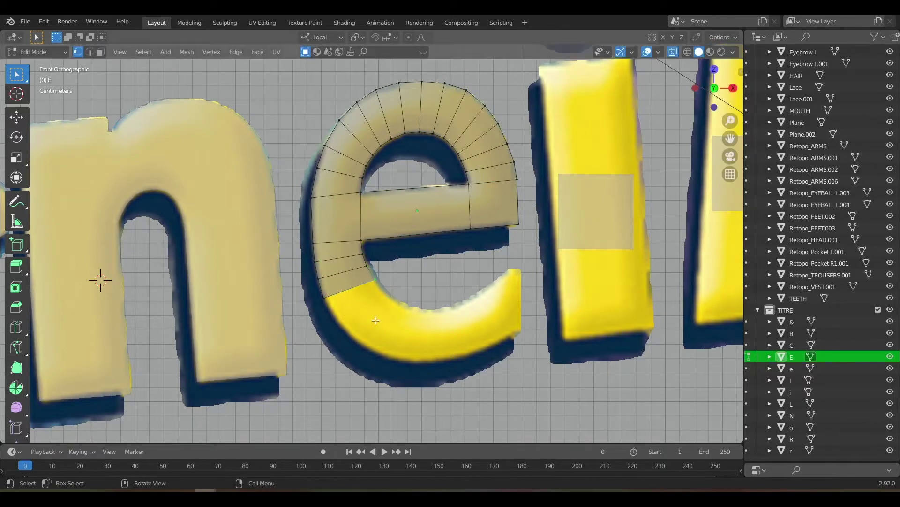
{"action": "key", "text": "e"}
{"action": "left_click", "coordinate": [388, 326]}
{"action": "key", "text": "e"}
{"action": "left_click", "coordinate": [417, 311]}
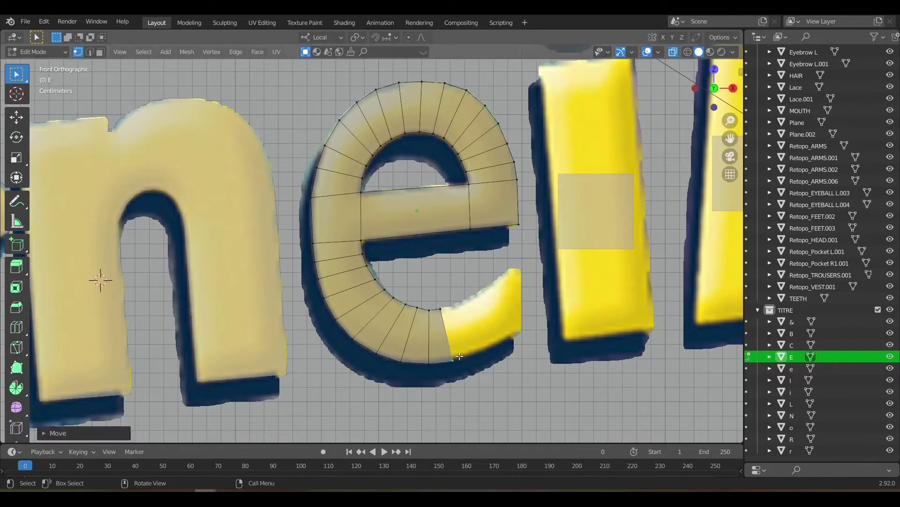
{"action": "key", "text": "e"}
{"action": "left_click", "coordinate": [520, 328]}
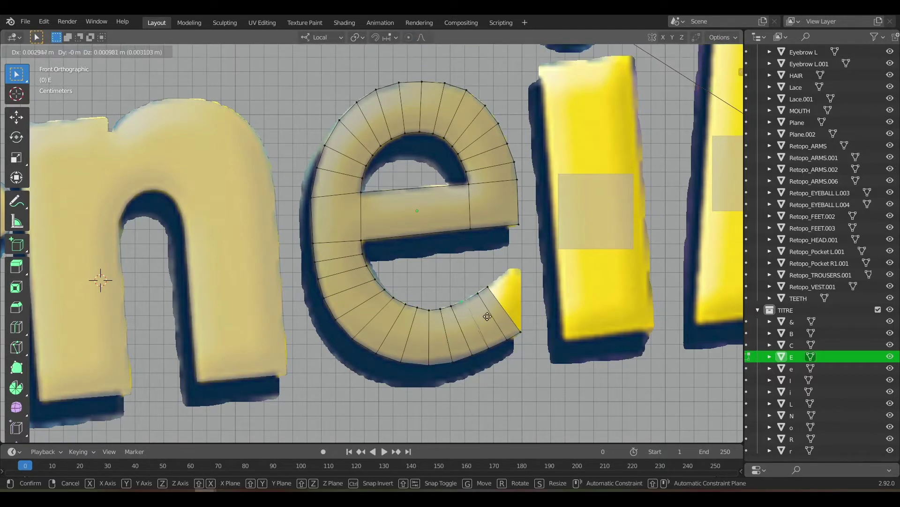
{"action": "key", "text": "e"}
{"action": "left_click", "coordinate": [543, 317]}
Step: Scale the i's plane so it covers the letter's stem
{"action": "key", "text": "Tab"}
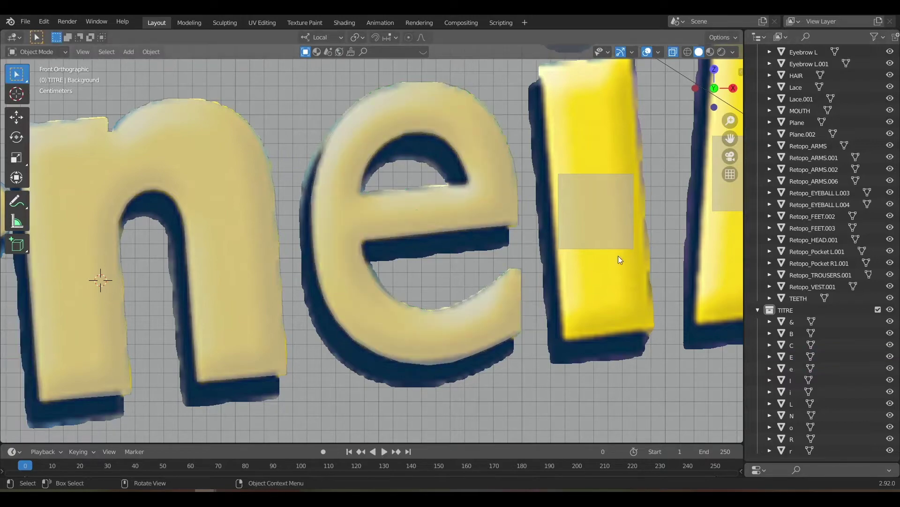
{"action": "left_click", "coordinate": [618, 255]}
{"action": "scroll", "coordinate": [618, 255], "scroll_direction": "down", "scroll_amount": 3}
{"action": "scroll", "coordinate": [367, 311], "scroll_direction": "up", "scroll_amount": 4}
{"action": "key", "text": "s"}
{"action": "left_click", "coordinate": [374, 219]}
{"action": "key", "text": "Tab"}
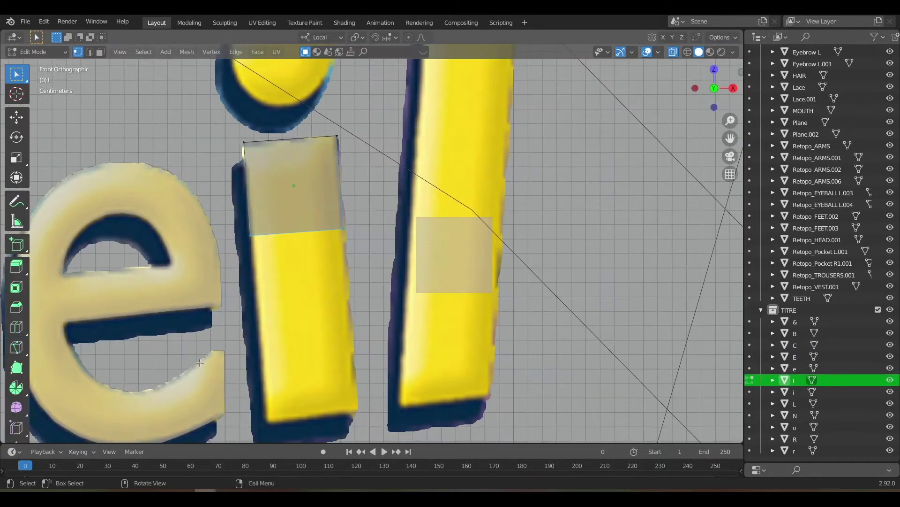
Step: Separate the i's dot into its own object named POINT I
{"action": "key", "text": "a"}
{"action": "middle_click_drag", "start_coordinate": [318, 188], "coordinate": [305, 295], "text": "shift"}
{"action": "key", "text": "shift+a"}
{"action": "key", "text": "Escape"}
{"action": "left_click", "coordinate": [265, 128]}
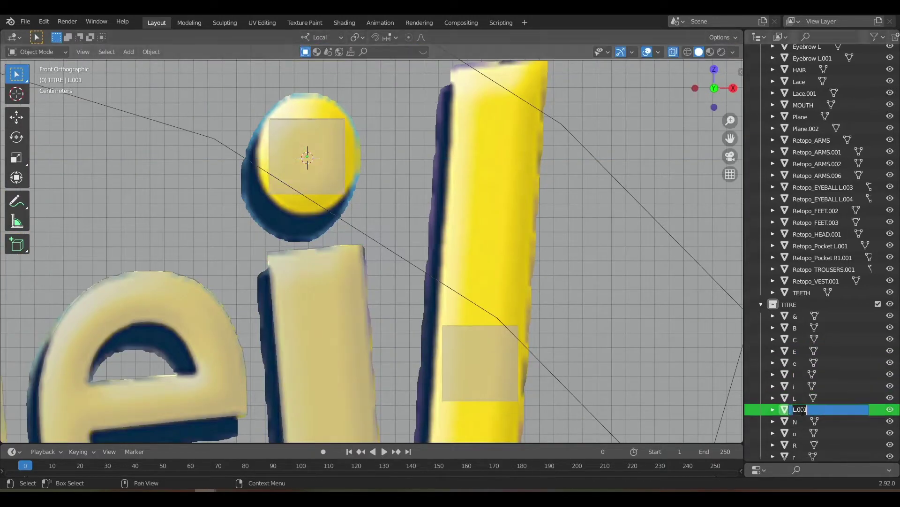
{"action": "left_click_drag", "start_coordinate": [255, 92], "coordinate": [363, 215]}
Step: Round the POINT I dot with a level-3 Subdivision modifier (Ctrl+3)
{"action": "key", "text": "Tab"}
{"action": "left_click_drag", "start_coordinate": [821, 464], "coordinate": [821, 257]}
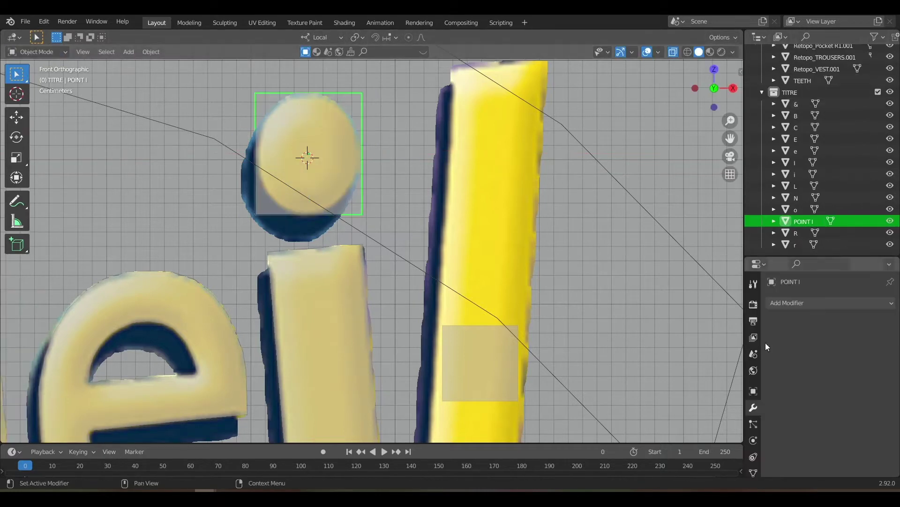
{"action": "key", "text": "ctrl+3"}
{"action": "key", "text": "Tab"}
{"action": "key", "text": "Tab"}
{"action": "key", "text": "s"}
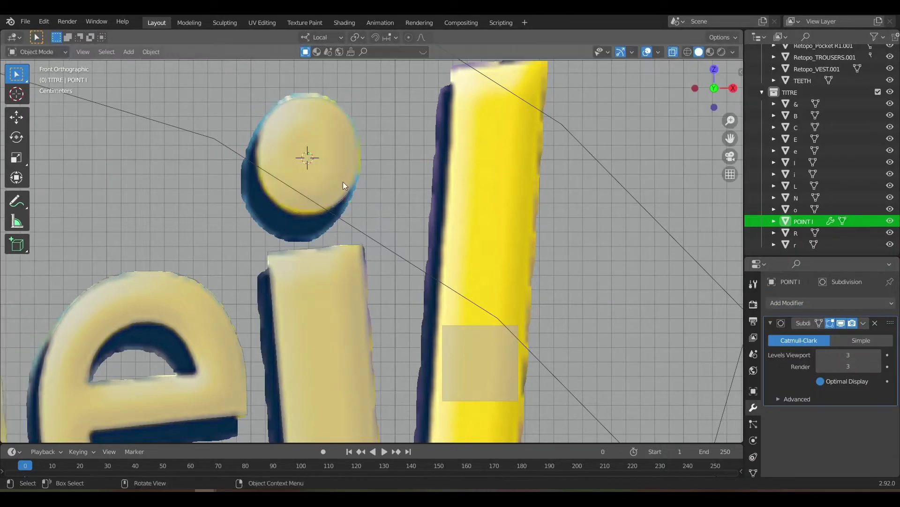
{"action": "left_click", "coordinate": [486, 354]}
{"action": "middle_click_drag", "start_coordinate": [485, 354], "coordinate": [481, 181]}
{"action": "key", "text": "KP_1"}
Step: Fit the L plane, then rotate the ampersand's plane to match its stroke
{"action": "key", "text": "g"}
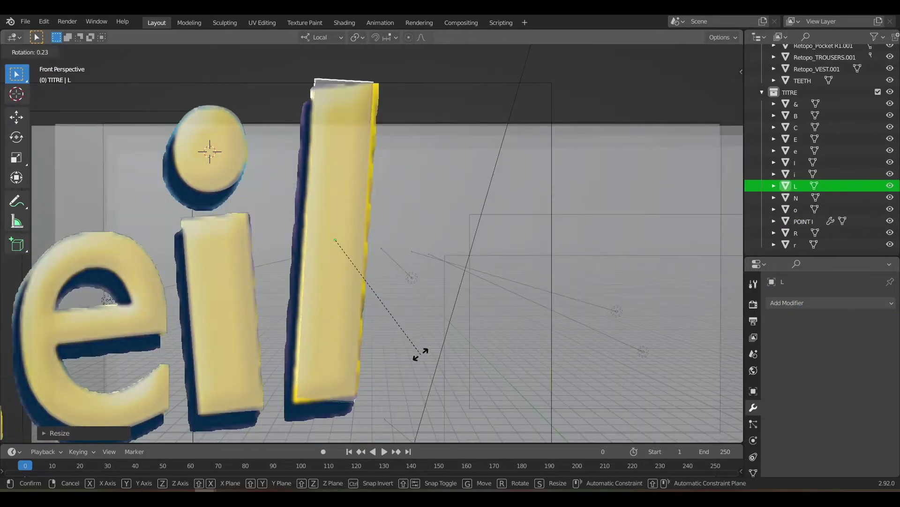
{"action": "key", "text": "r"}
{"action": "left_click", "coordinate": [402, 190]}
{"action": "scroll", "coordinate": [398, 269], "scroll_direction": "down", "scroll_amount": 5}
{"action": "left_click", "coordinate": [91, 302]}
{"action": "scroll", "coordinate": [305, 325], "scroll_direction": "up", "scroll_amount": 5}
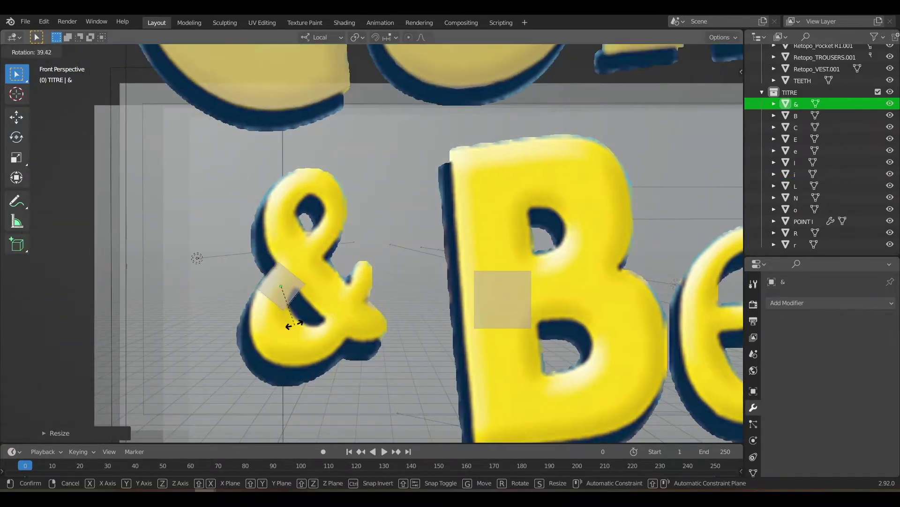
{"action": "key", "text": "g"}
{"action": "left_click", "coordinate": [304, 324]}
Step: Extrude faces around the ampersand's curve and add a square plane at its crossing
{"action": "key", "text": "Tab"}
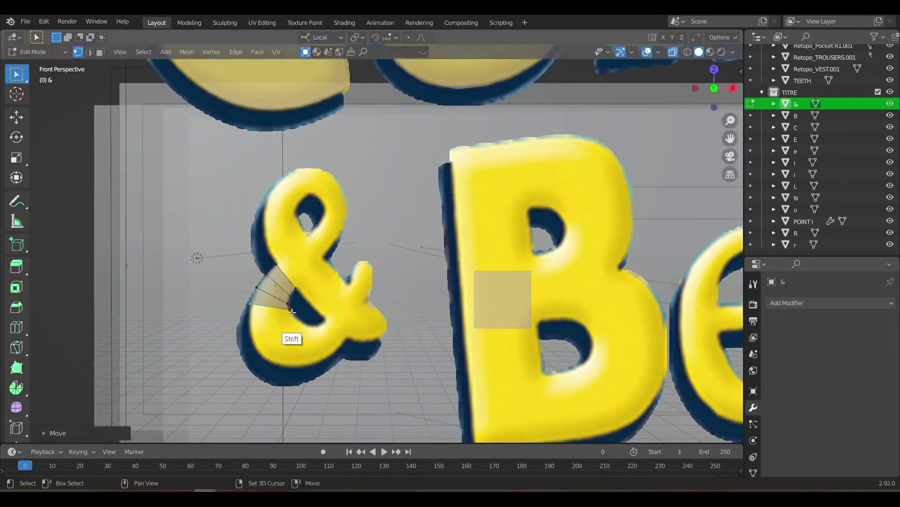
{"action": "key", "text": "shift+r"}
{"action": "key", "text": "shift+r"}
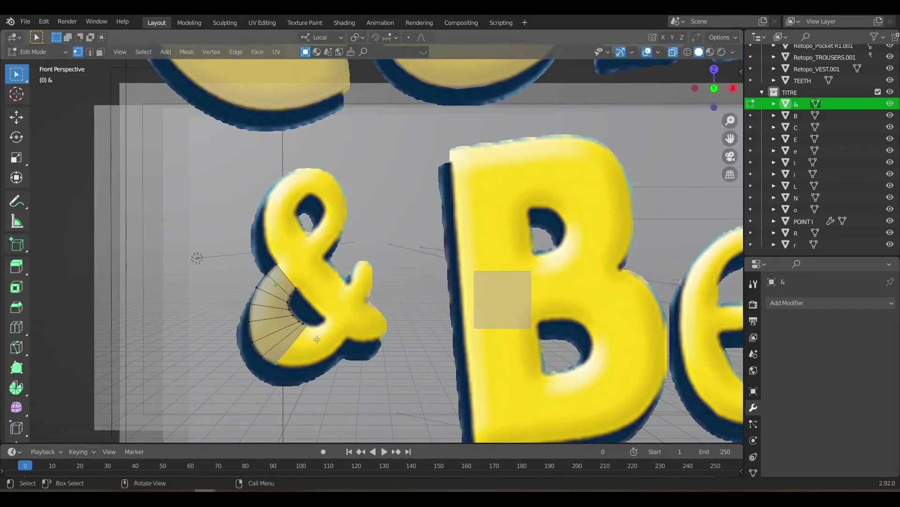
{"action": "key", "text": "g"}
{"action": "left_click", "coordinate": [305, 373]}
{"action": "key", "text": "e"}
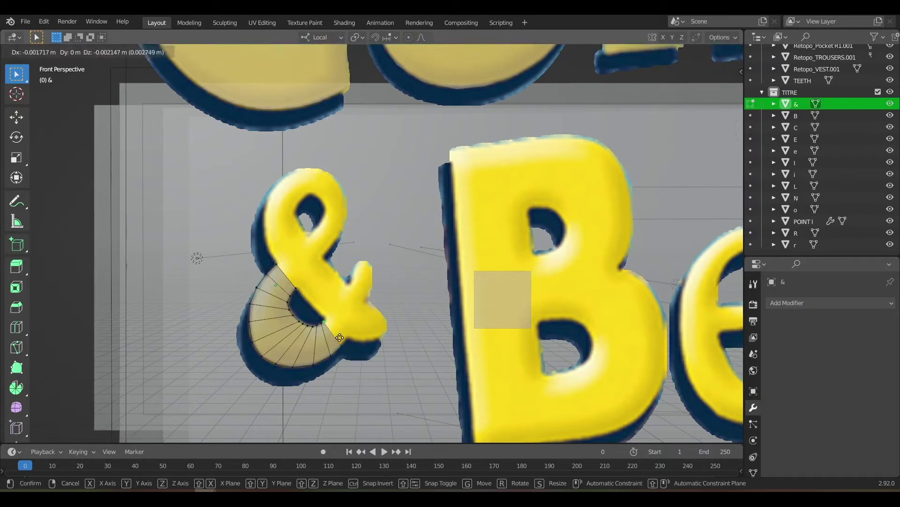
{"action": "left_click", "coordinate": [352, 353]}
{"action": "key", "text": "shift+d"}
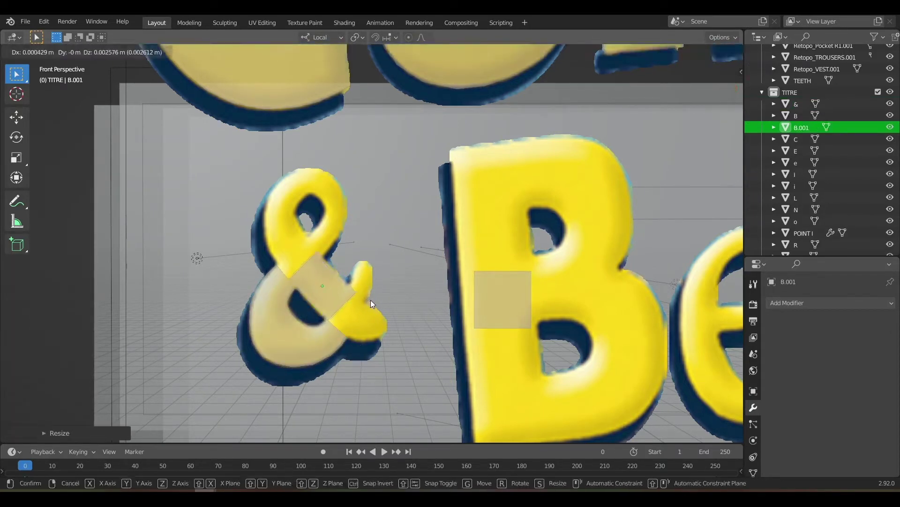
{"action": "left_click", "coordinate": [305, 295]}
{"action": "key", "text": "p"}
{"action": "key", "text": "Tab"}
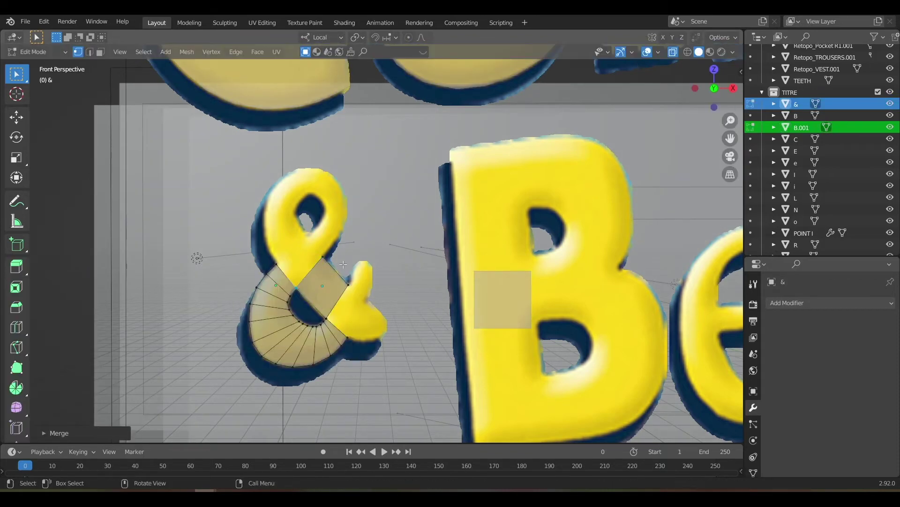
Step: Join the ampersand strip into B.001 and extrude it along the tail
{"action": "key", "text": "ctrl+j"}
{"action": "key", "text": "Tab"}
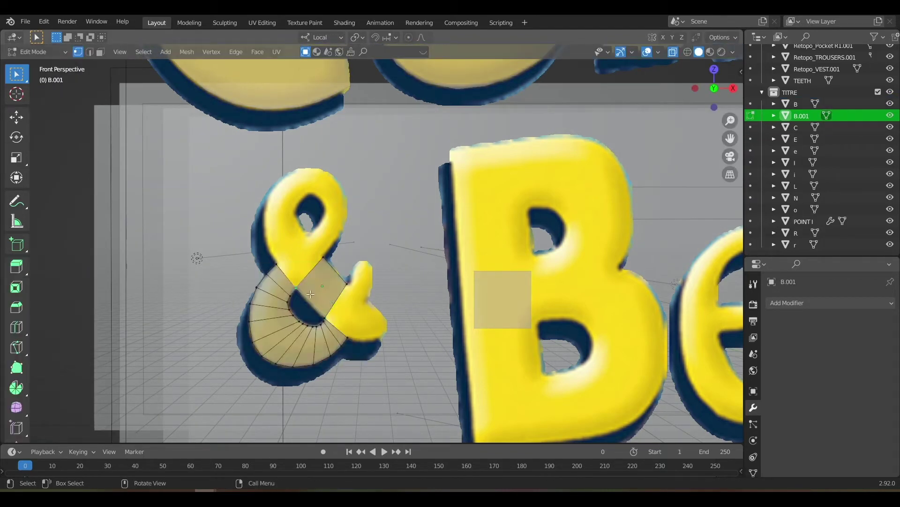
{"action": "key", "text": "e"}
{"action": "left_click", "coordinate": [382, 345]}
{"action": "key", "text": "e"}
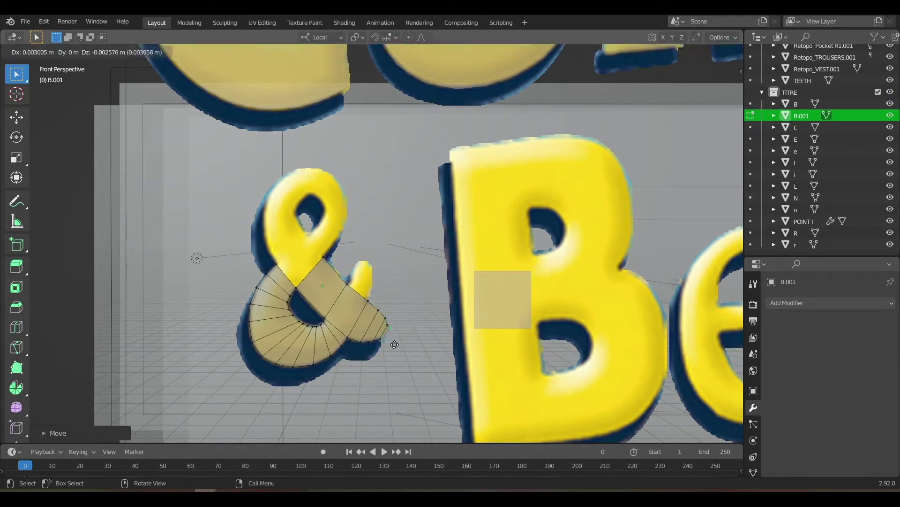
{"action": "left_click", "coordinate": [389, 346]}
{"action": "key", "text": "e"}
{"action": "left_click", "coordinate": [377, 295]}
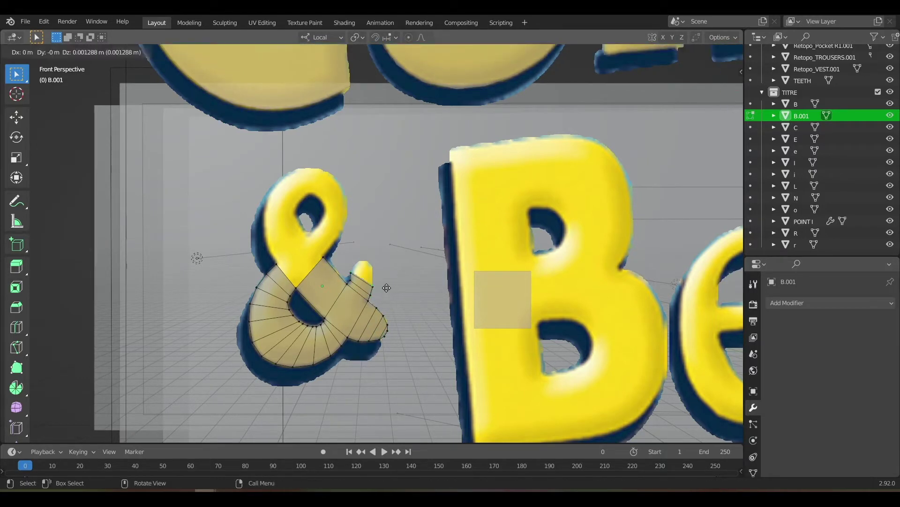
{"action": "left_click", "coordinate": [386, 273]}
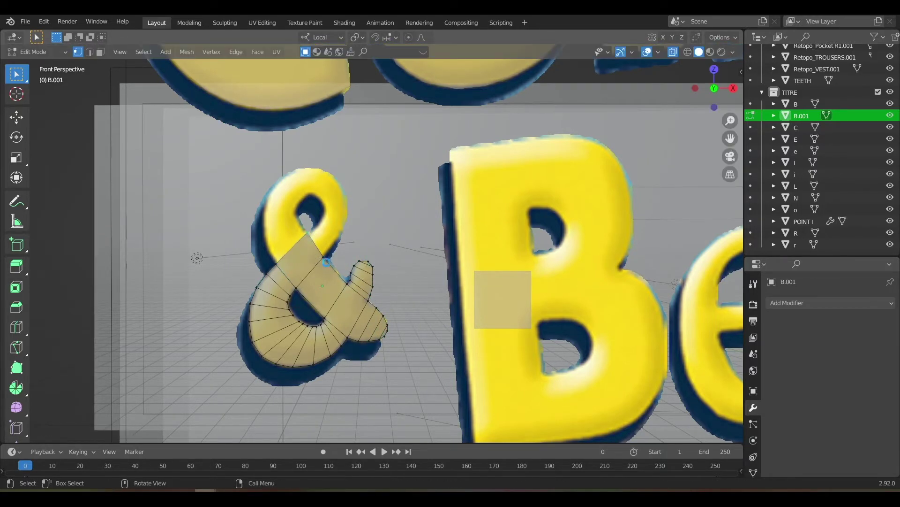
Step: Extrude the strip around the ampersand's top loop, then return to Object Mode
{"action": "key", "text": "e"}
{"action": "left_click", "coordinate": [359, 232]}
{"action": "key", "text": "e"}
{"action": "left_click", "coordinate": [368, 217]}
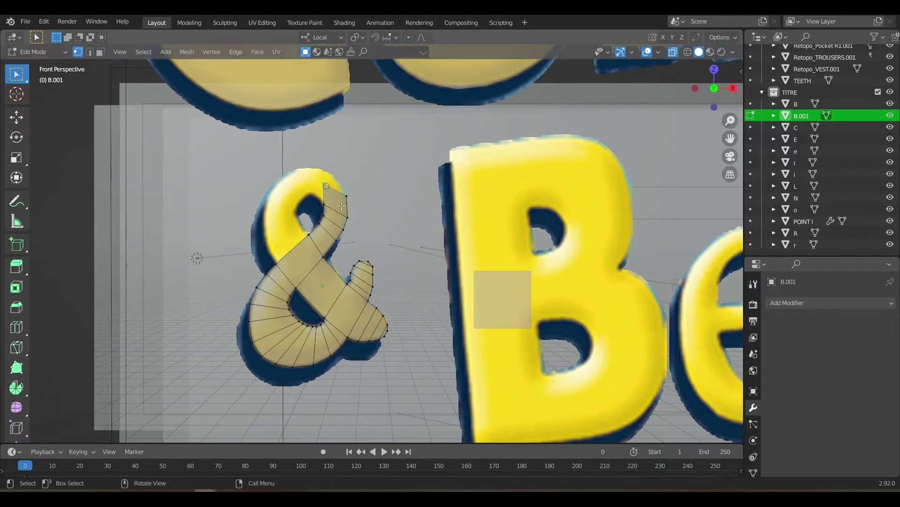
{"action": "key", "text": "e"}
{"action": "left_click", "coordinate": [361, 202]}
{"action": "key", "text": "e"}
{"action": "left_click", "coordinate": [335, 195]}
{"action": "key", "text": "e"}
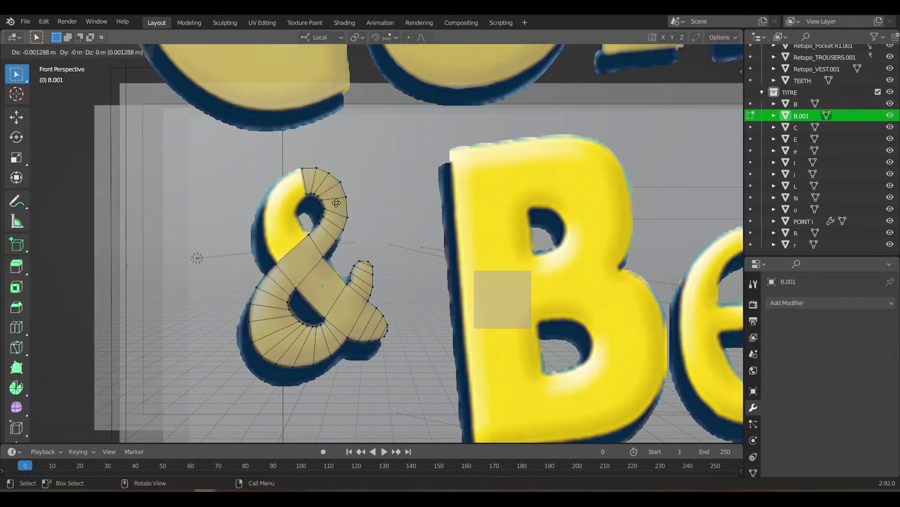
{"action": "left_click", "coordinate": [312, 207]}
{"action": "key", "text": "e"}
{"action": "left_click", "coordinate": [314, 236]}
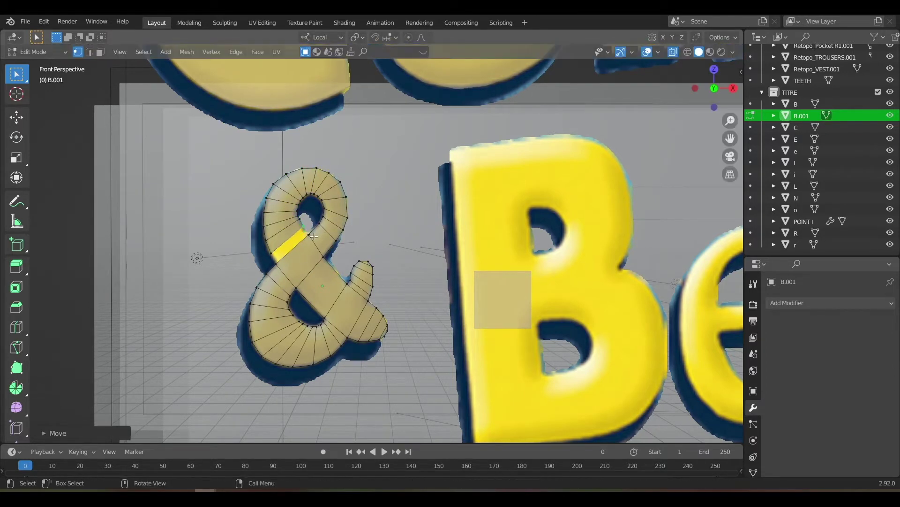
{"action": "key", "text": "ctrl+Tab"}
{"action": "left_click", "coordinate": [279, 274]}
Step: Stretch the B plane over the letter's stem and add horizontal loop cuts
{"action": "middle_click_drag", "start_coordinate": [551, 300], "coordinate": [369, 291], "text": "shift"}
{"action": "left_click", "coordinate": [369, 291]}
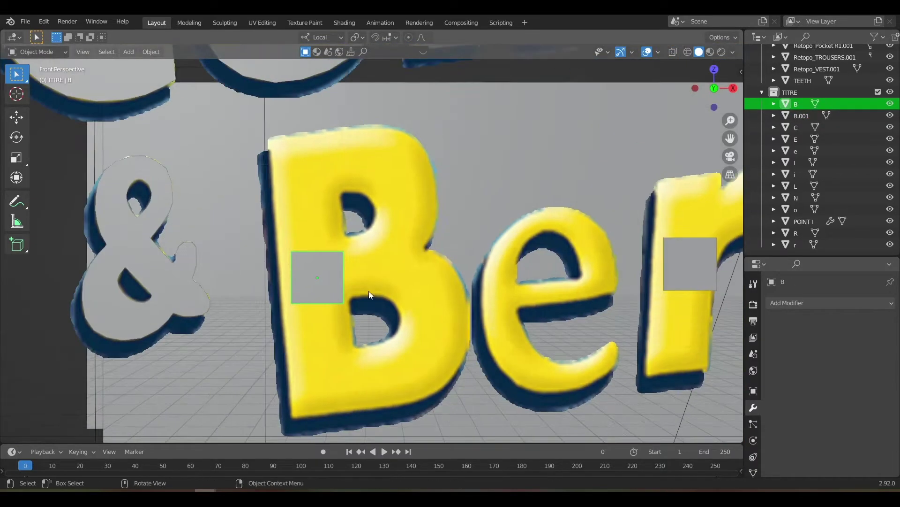
{"action": "key", "text": "s"}
{"action": "left_click", "coordinate": [389, 324]}
{"action": "key", "text": "Tab"}
{"action": "key", "text": "g"}
{"action": "left_click", "coordinate": [388, 382]}
{"action": "key", "text": "g"}
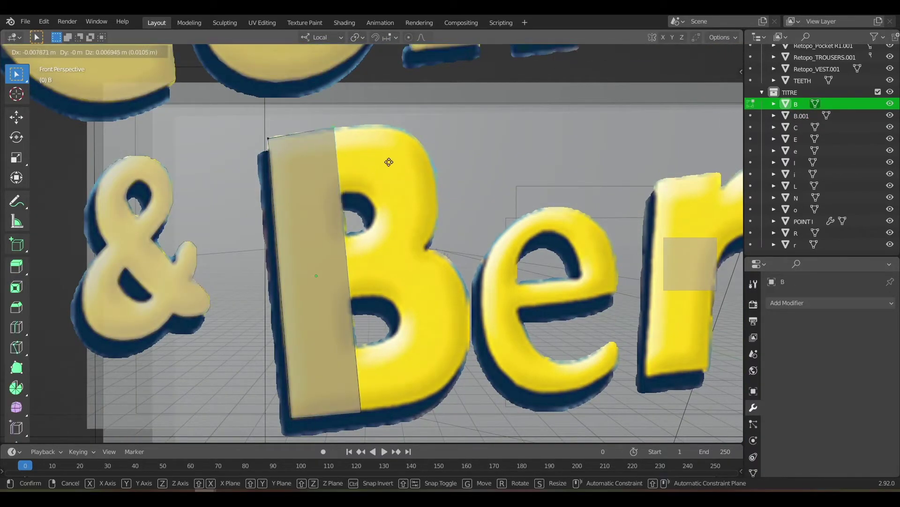
{"action": "left_click", "coordinate": [388, 161]}
{"action": "left_click", "coordinate": [15, 327]}
{"action": "left_click", "coordinate": [367, 298]}
Step: Extrude the strip around the B's upper bowl down to its middle
{"action": "left_click", "coordinate": [338, 159]}
{"action": "key", "text": "e"}
{"action": "left_click", "coordinate": [402, 181]}
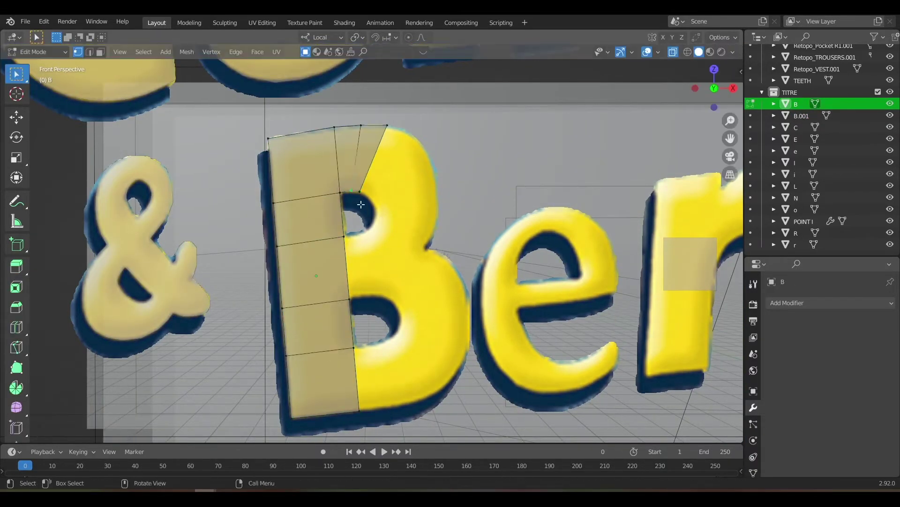
{"action": "key", "text": "e"}
{"action": "left_click", "coordinate": [438, 165]}
{"action": "key", "text": "e"}
{"action": "left_click", "coordinate": [446, 185]}
{"action": "key", "text": "e"}
{"action": "left_click", "coordinate": [448, 206]}
{"action": "key", "text": "e"}
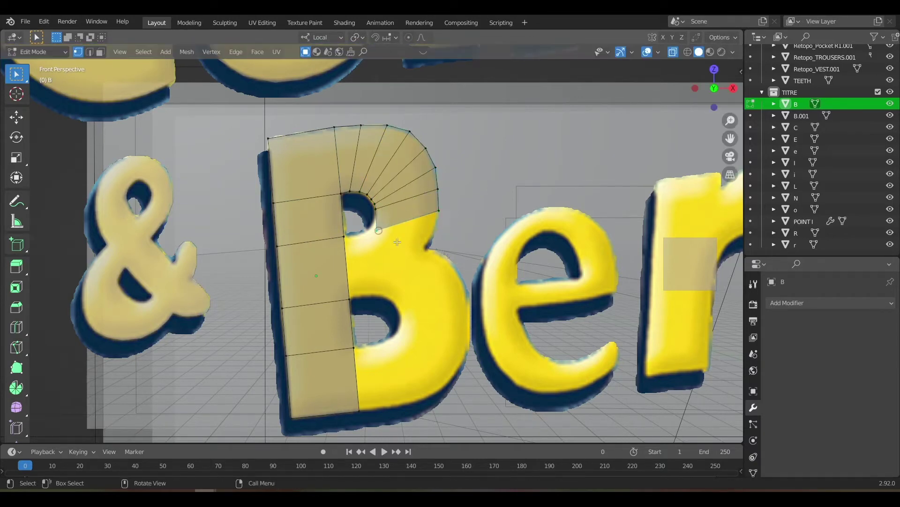
{"action": "key", "text": "e"}
{"action": "left_click", "coordinate": [369, 235]}
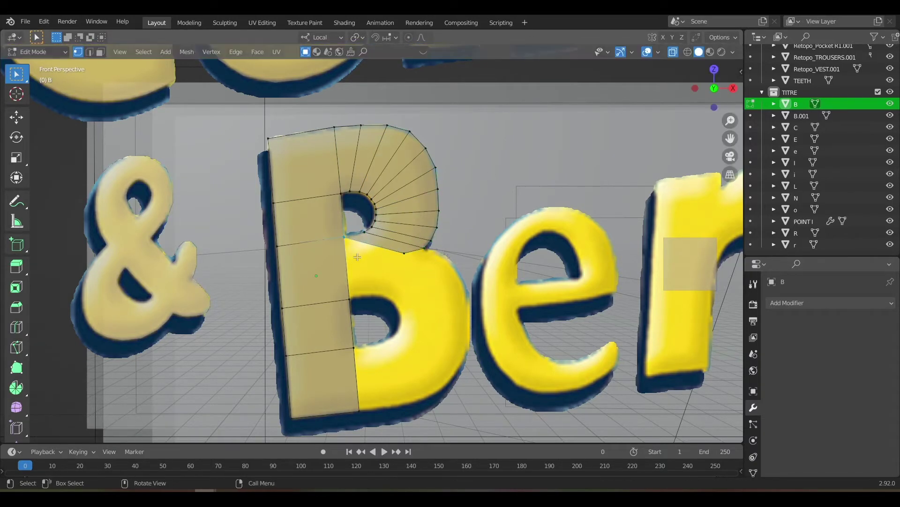
{"action": "left_click", "coordinate": [357, 257]}
Step: Extrude the strip around the lower bowl, snapping its end to the B's inner corner
{"action": "left_click", "coordinate": [356, 376]}
{"action": "key", "text": "e"}
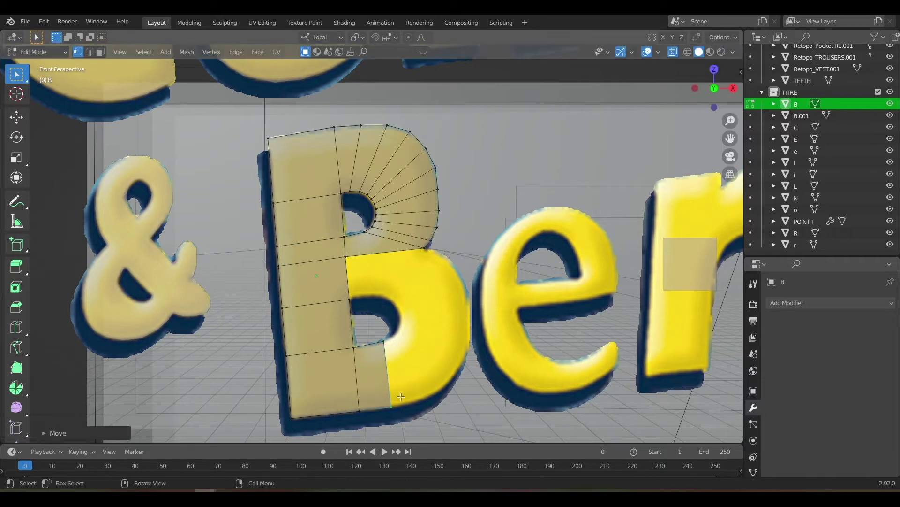
{"action": "left_click", "coordinate": [401, 396]}
{"action": "key", "text": "e"}
{"action": "key", "text": "e"}
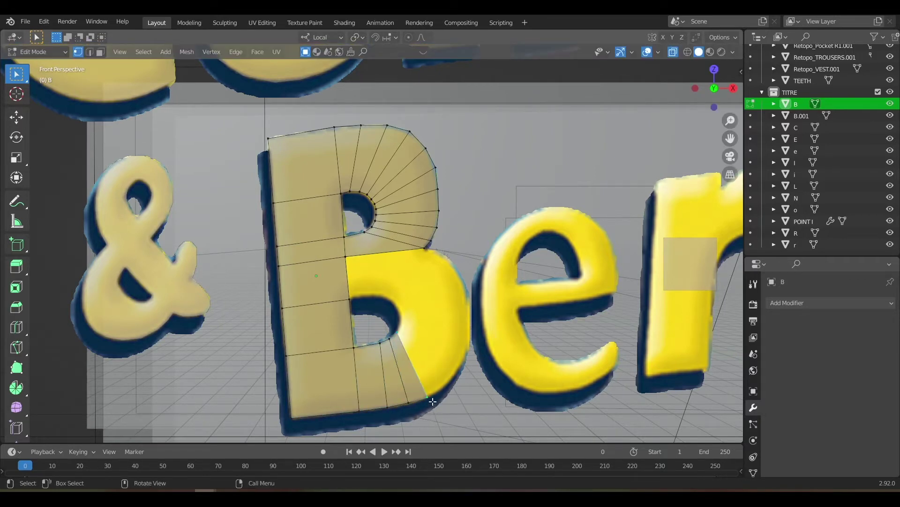
{"action": "key", "text": "e"}
{"action": "left_click", "coordinate": [443, 392]}
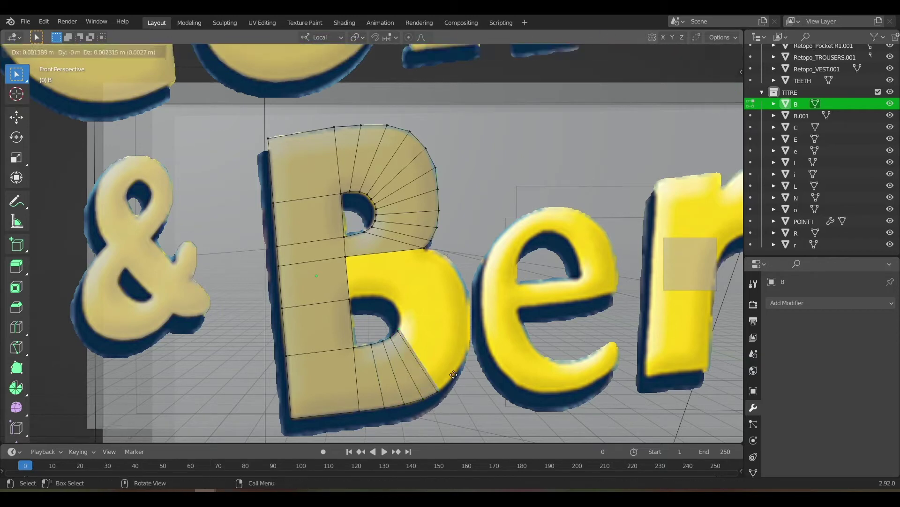
{"action": "key", "text": "e"}
{"action": "left_click", "coordinate": [464, 368]}
{"action": "key", "text": "e"}
{"action": "left_click", "coordinate": [469, 349]}
{"action": "key", "text": "e"}
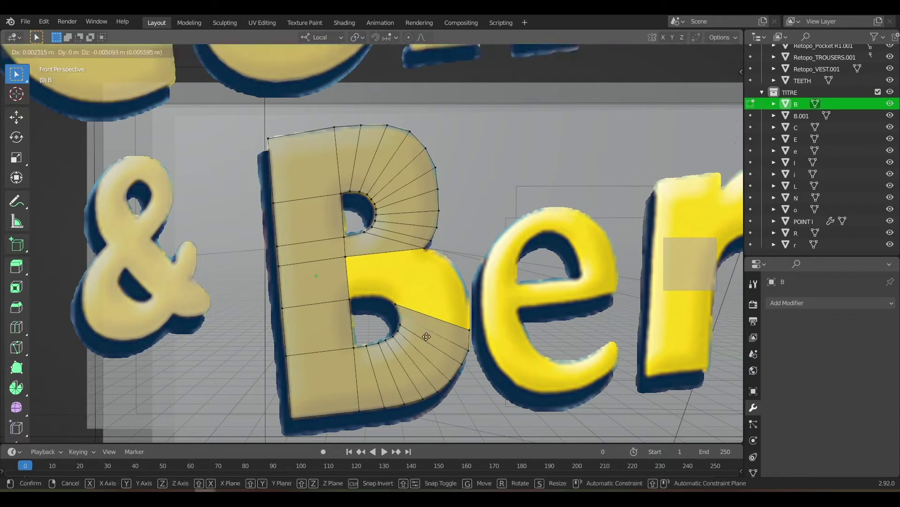
{"action": "left_click", "coordinate": [468, 323]}
{"action": "key", "text": "e"}
{"action": "left_click", "coordinate": [475, 294]}
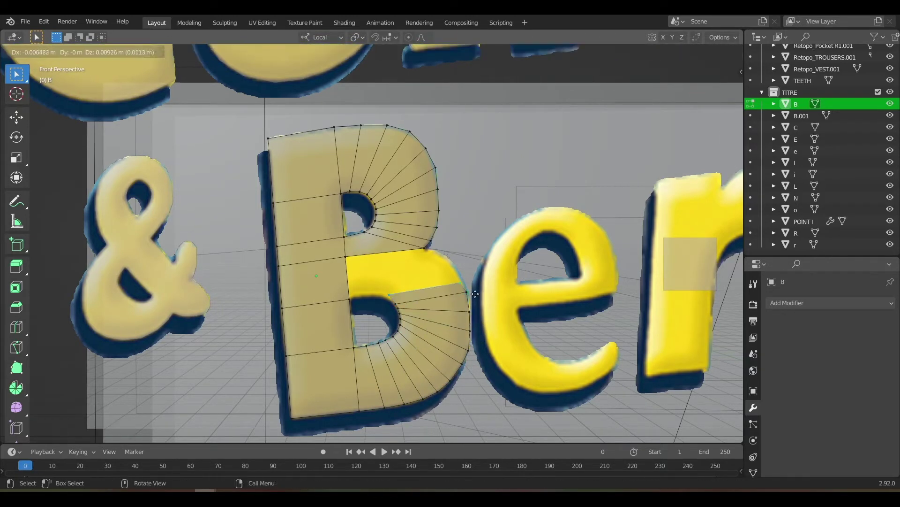
{"action": "left_click", "coordinate": [377, 296]}
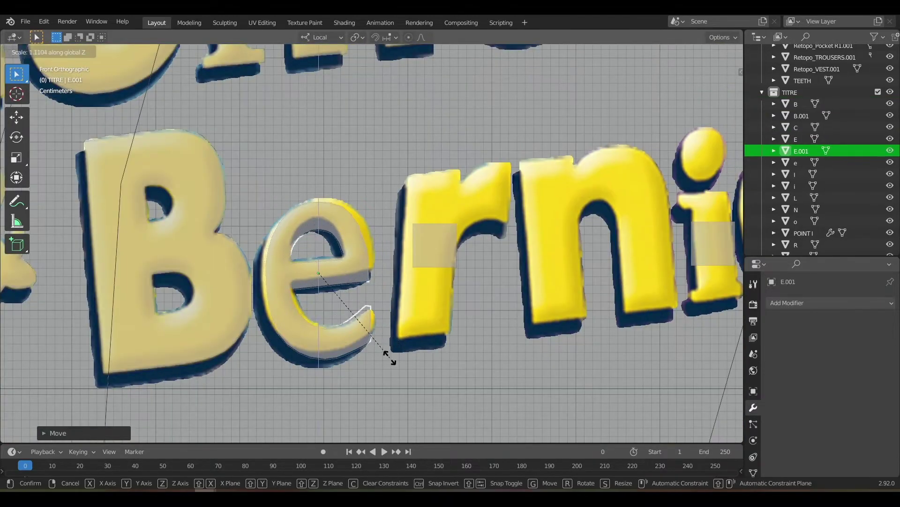
Step: Drag E.001's vertices with Proportional Editing so the strip follows the e's outline
{"action": "left_click", "coordinate": [390, 357]}
{"action": "key", "text": "Tab"}
{"action": "key", "text": "g"}
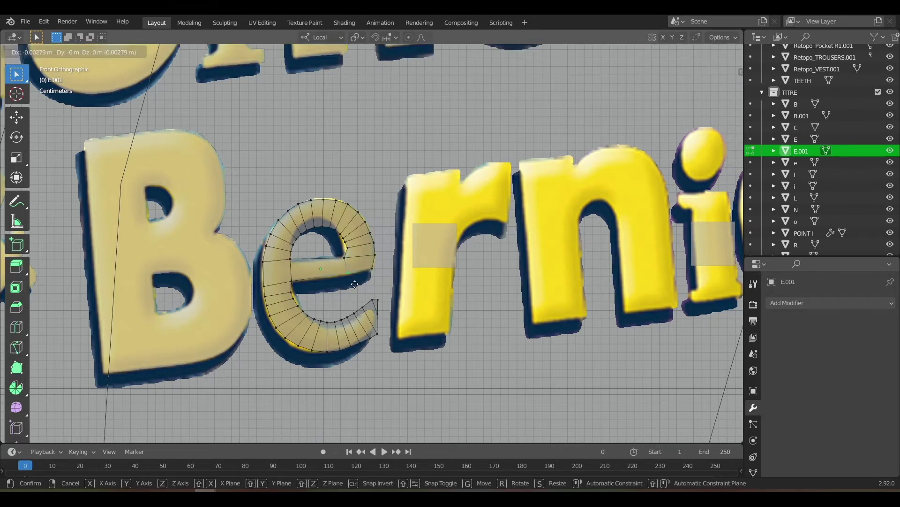
{"action": "left_click", "coordinate": [355, 284]}
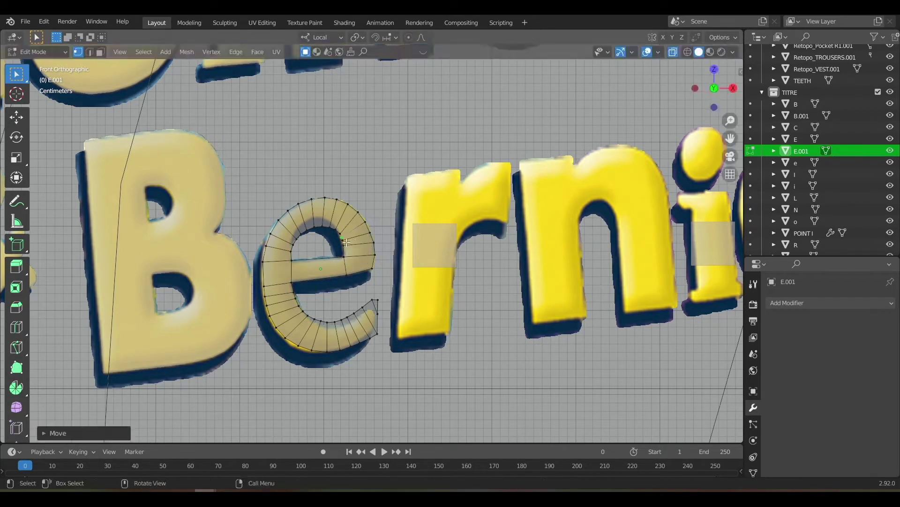
{"action": "key", "text": "o"}
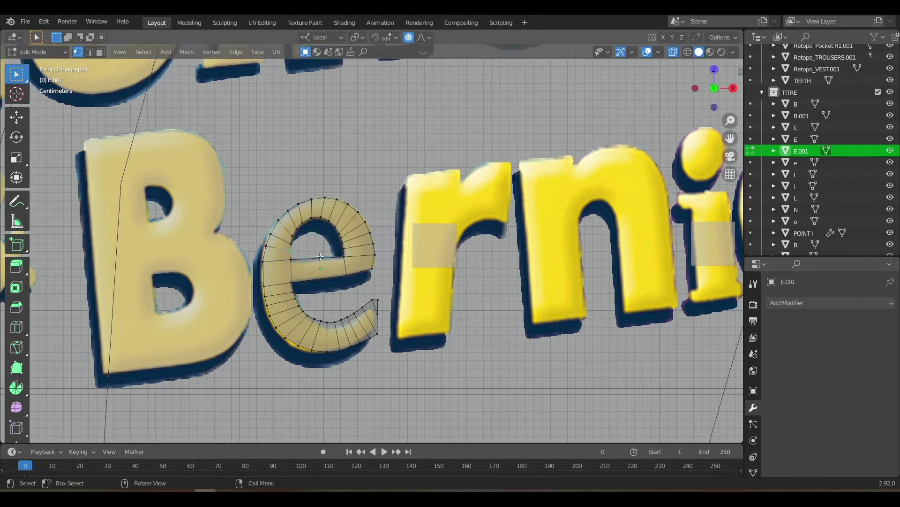
{"action": "key", "text": "o"}
{"action": "key", "text": "g"}
{"action": "left_click", "coordinate": [305, 311]}
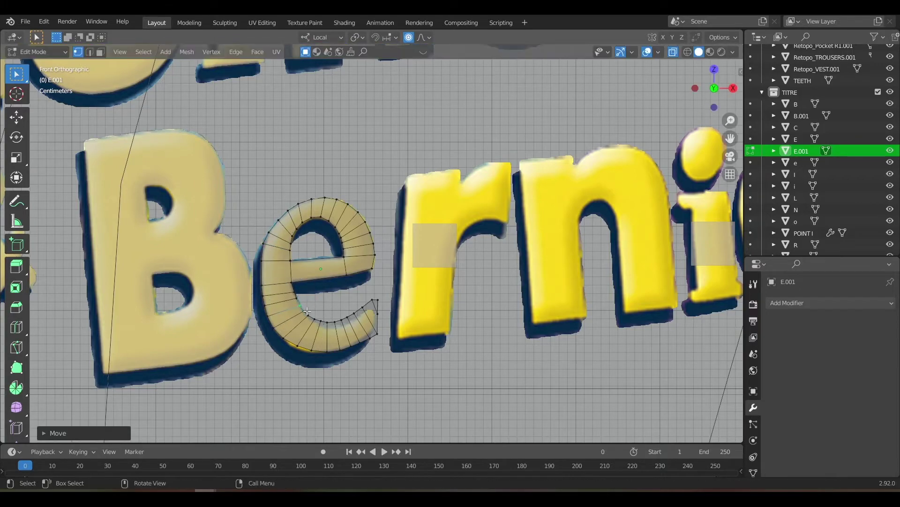
{"action": "key", "text": "g"}
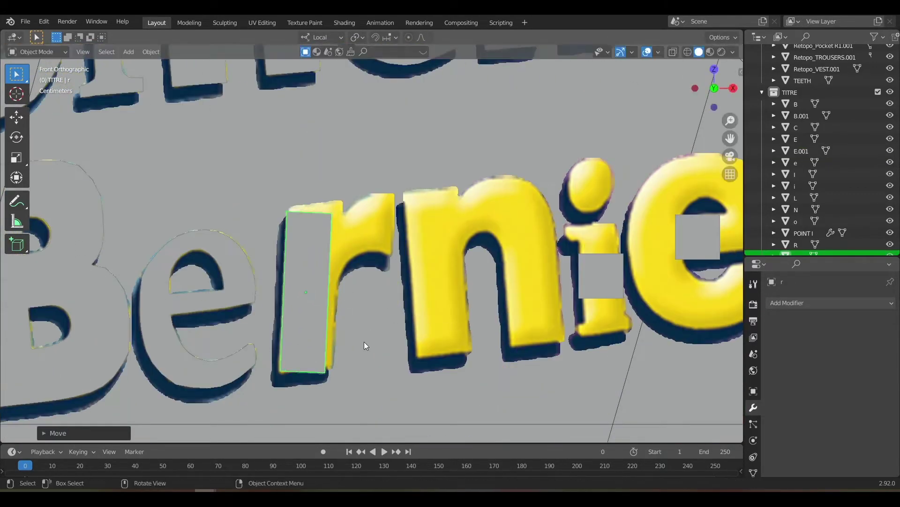
Step: Adjust the r plane's vertices and duplicate a plane as the i's dot
{"action": "key", "text": "Tab"}
{"action": "key", "text": "g"}
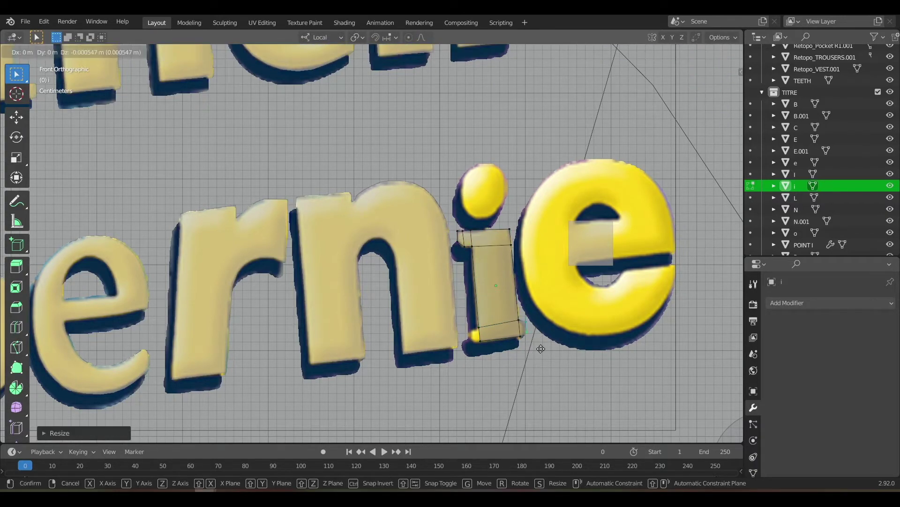
{"action": "key", "text": "shift+d"}
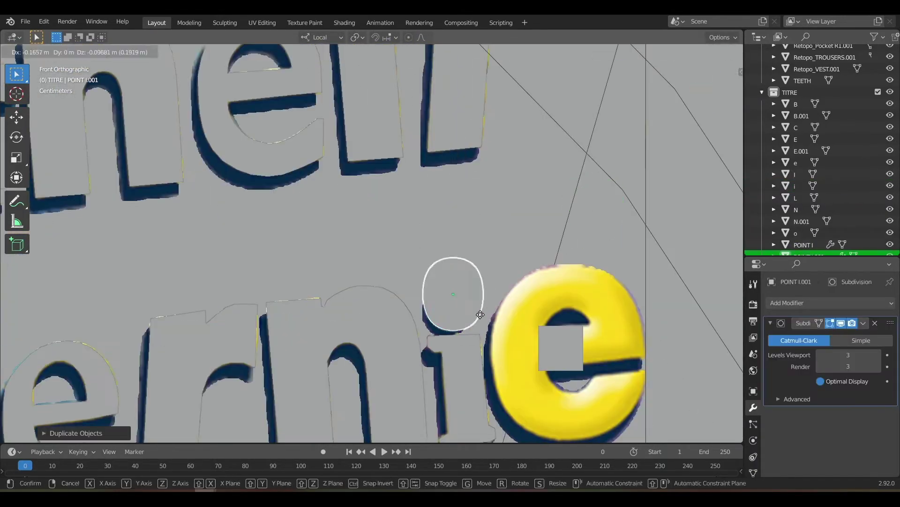
{"action": "left_click", "coordinate": [673, 53]}
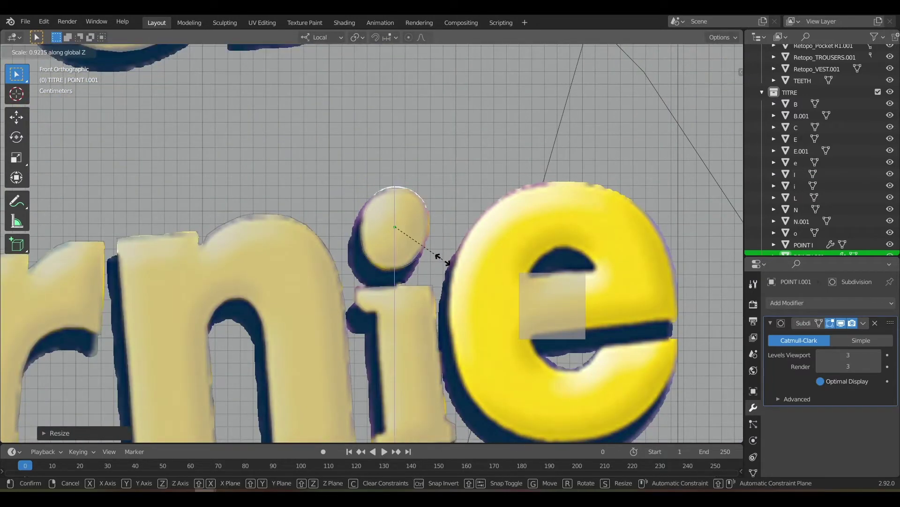
Step: Stretch the final e's plane along X across the letter's width
{"action": "left_click", "coordinate": [579, 360], "text": "shift"}
{"action": "middle_click_drag", "start_coordinate": [578, 360], "coordinate": [459, 261], "text": "shift"}
{"action": "key", "text": "g"}
{"action": "key", "text": "s"}
{"action": "key", "text": "x"}
{"action": "left_click", "coordinate": [317, 270]}
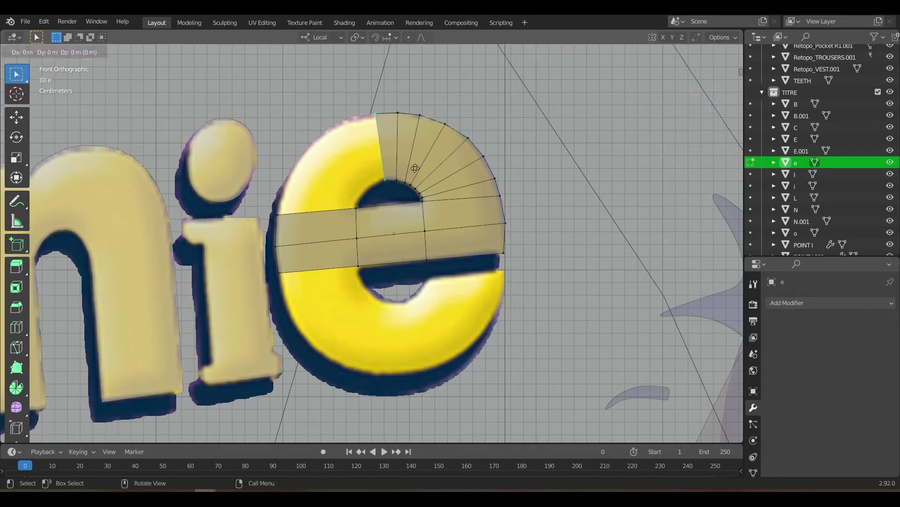
Step: Fit the final e's hole vertices and shift its lower-right edge loop right, then exit to Object Mode
{"action": "left_click", "coordinate": [372, 213]}
{"action": "key", "text": "g"}
{"action": "left_click", "coordinate": [408, 190]}
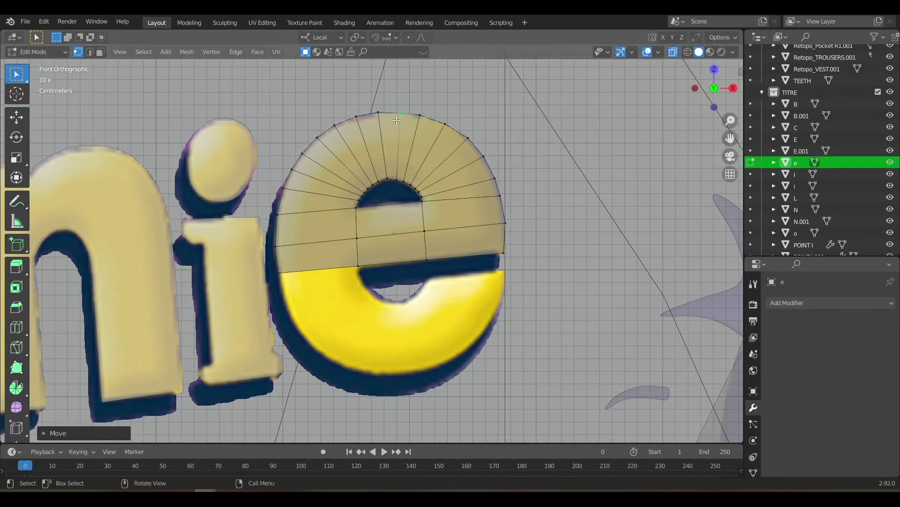
{"action": "left_click", "coordinate": [418, 193]}
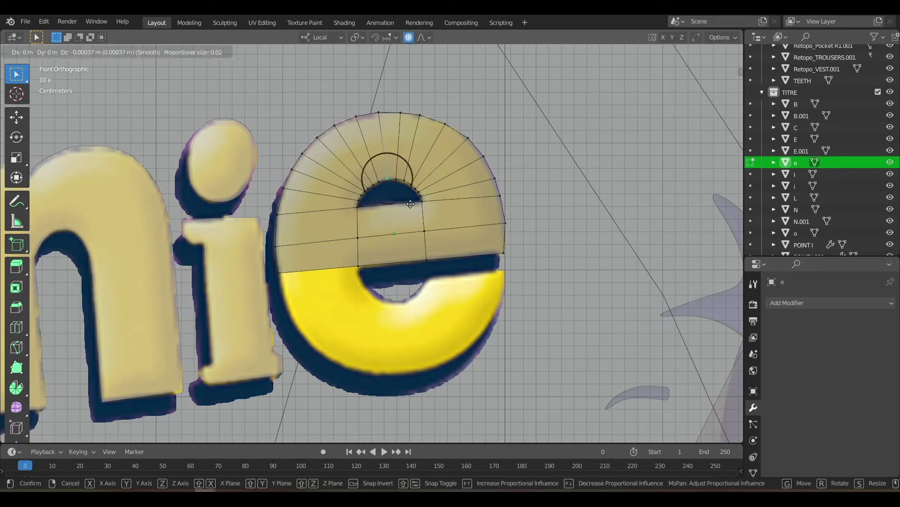
{"action": "key", "text": "g"}
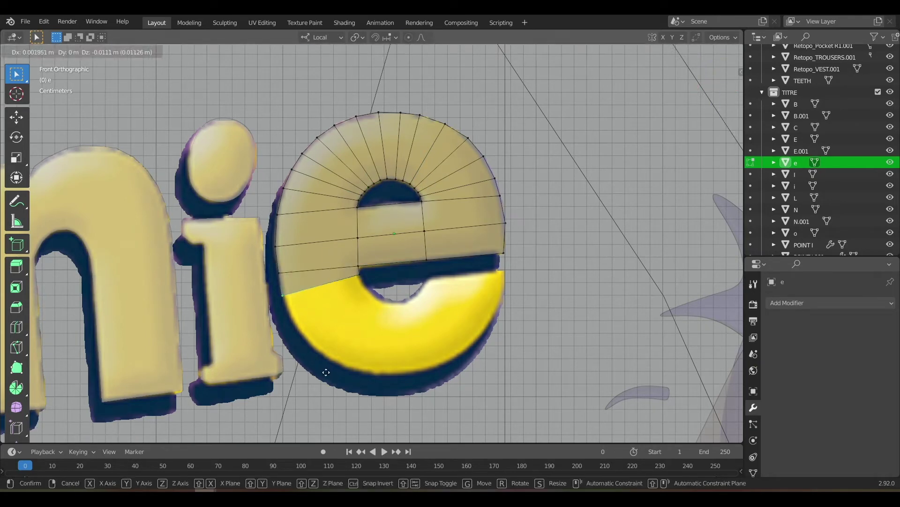
{"action": "left_click", "coordinate": [378, 377]}
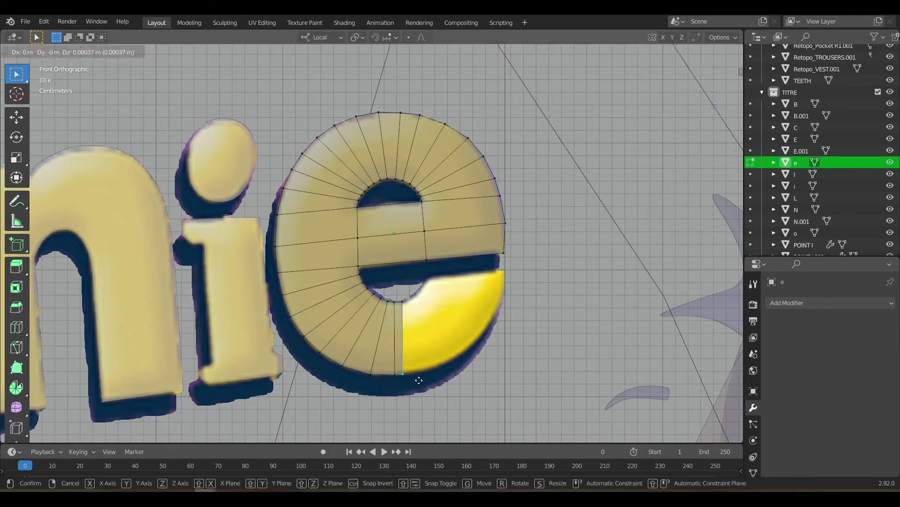
{"action": "key", "text": "g"}
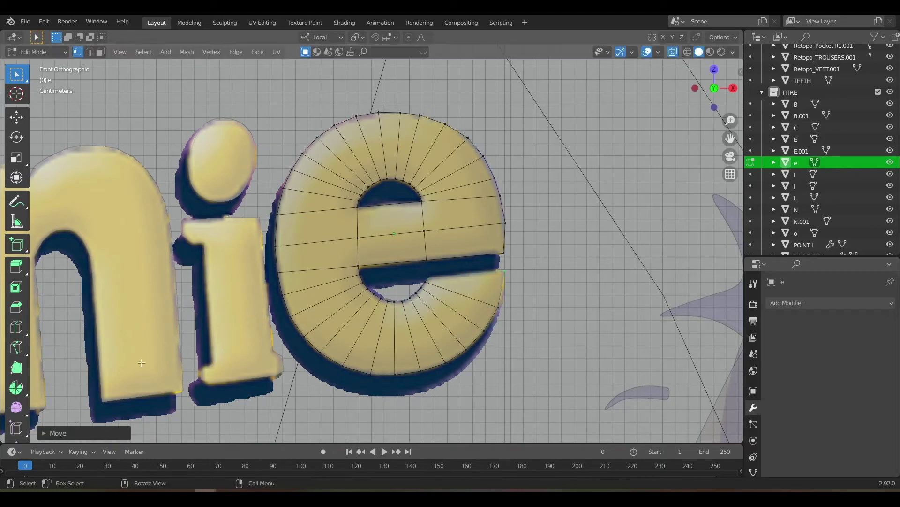
{"action": "left_click", "coordinate": [36, 51]}
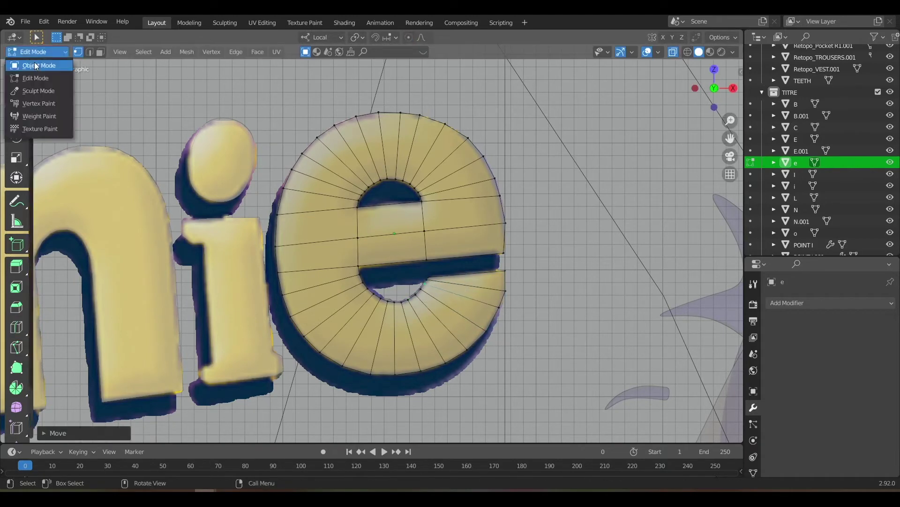
{"action": "scroll", "coordinate": [550, 334], "scroll_direction": "down", "scroll_amount": 8}
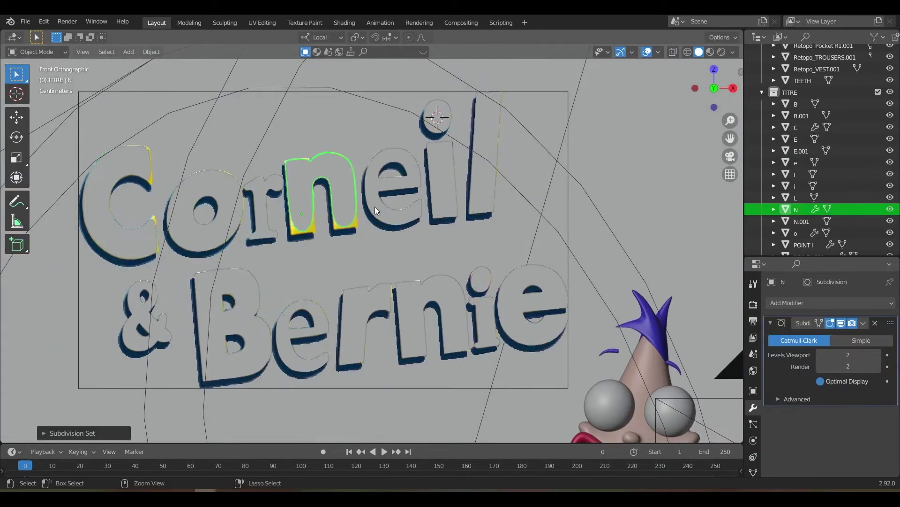
Step: Frame the C letter, then add a supporting loop cut across the n letter
{"action": "left_click", "coordinate": [796, 127]}
{"action": "key", "text": "Tab"}
{"action": "key", "text": "KP_Decimal"}
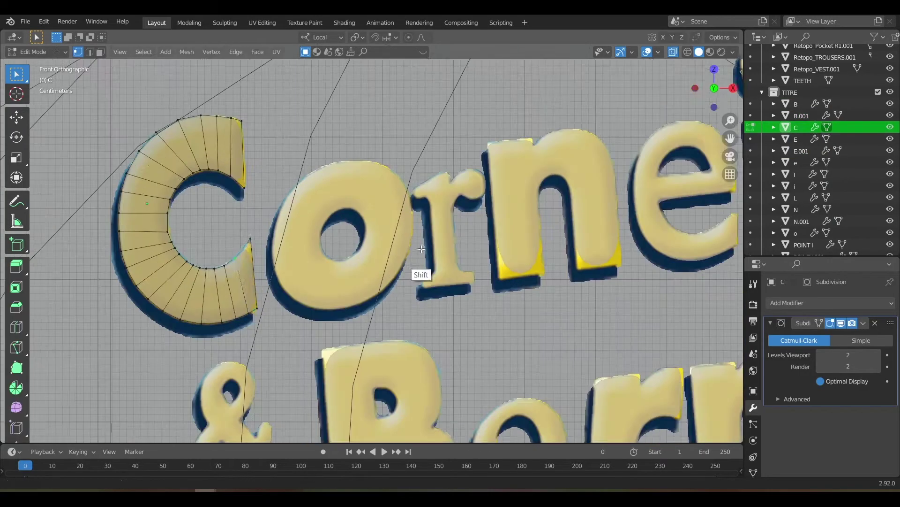
{"action": "key", "text": "Tab"}
{"action": "left_click", "coordinate": [796, 209]}
{"action": "key", "text": "Tab"}
{"action": "key", "text": "KP_Decimal"}
{"action": "key", "text": "ctrl+r"}
{"action": "left_click", "coordinate": [325, 161]}
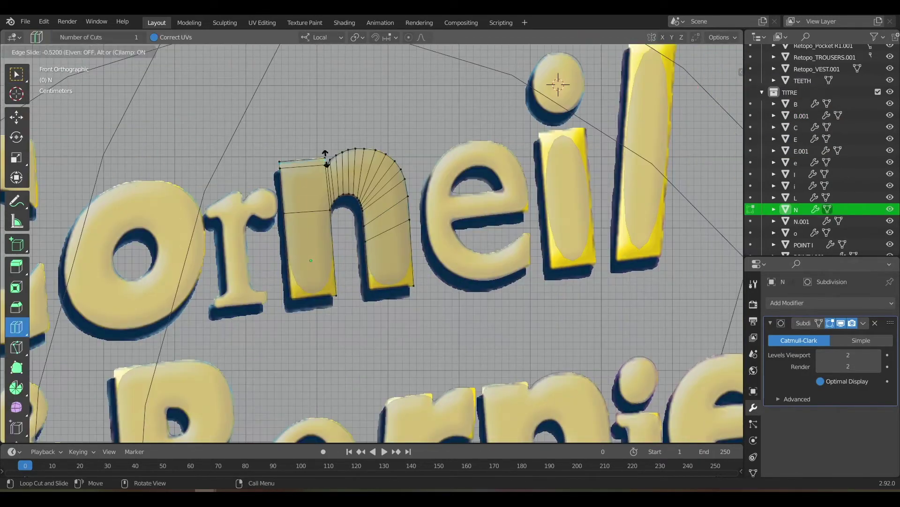
{"action": "left_click", "coordinate": [370, 300]}
{"action": "key", "text": "Tab"}
Step: Add a supporting loop cut to the i letter
{"action": "left_click", "coordinate": [796, 138]}
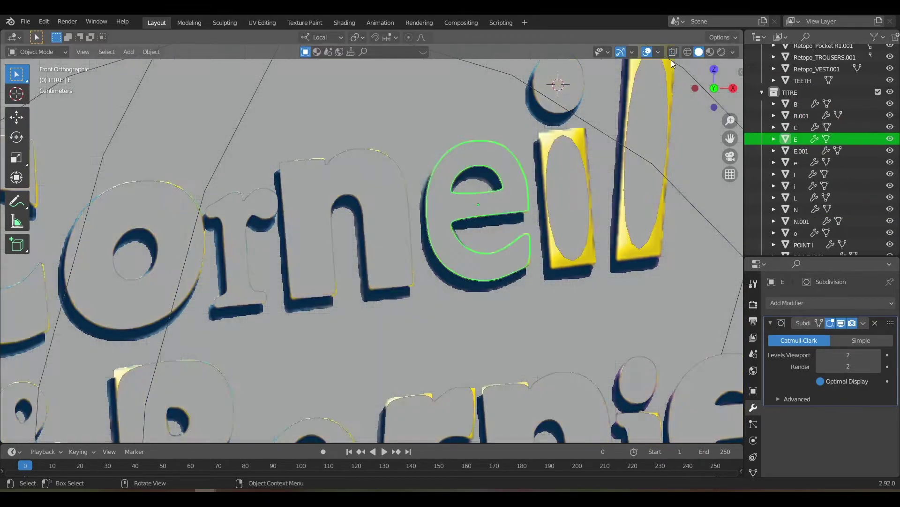
{"action": "left_click", "coordinate": [796, 174]}
{"action": "key", "text": "Tab"}
{"action": "key", "text": "ctrl+r"}
{"action": "left_click", "coordinate": [604, 121]}
{"action": "left_click", "coordinate": [544, 175]}
Step: Add another loop to the n and slide it across the n's arch
{"action": "key", "text": "Tab"}
{"action": "left_click", "coordinate": [796, 210]}
{"action": "key", "text": "Tab"}
{"action": "left_click_drag", "start_coordinate": [398, 202], "coordinate": [408, 197]}
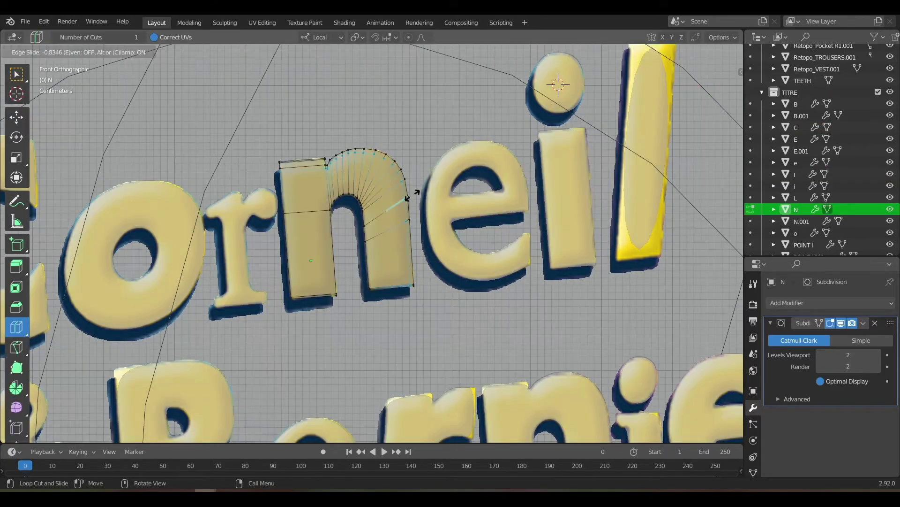
{"action": "left_click", "coordinate": [296, 207]}
{"action": "key", "text": "Tab"}
Step: Return to Object Mode and pan over to the l letter
{"action": "left_click", "coordinate": [36, 51]}
{"action": "left_click", "coordinate": [55, 77]}
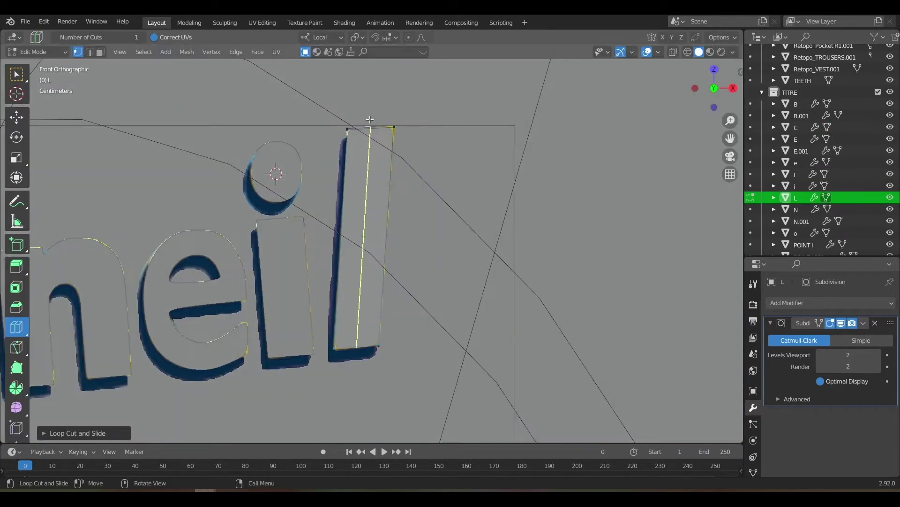
{"action": "key", "text": "Tab"}
{"action": "middle_click_drag", "start_coordinate": [375, 141], "coordinate": [476, 192], "text": "shift"}
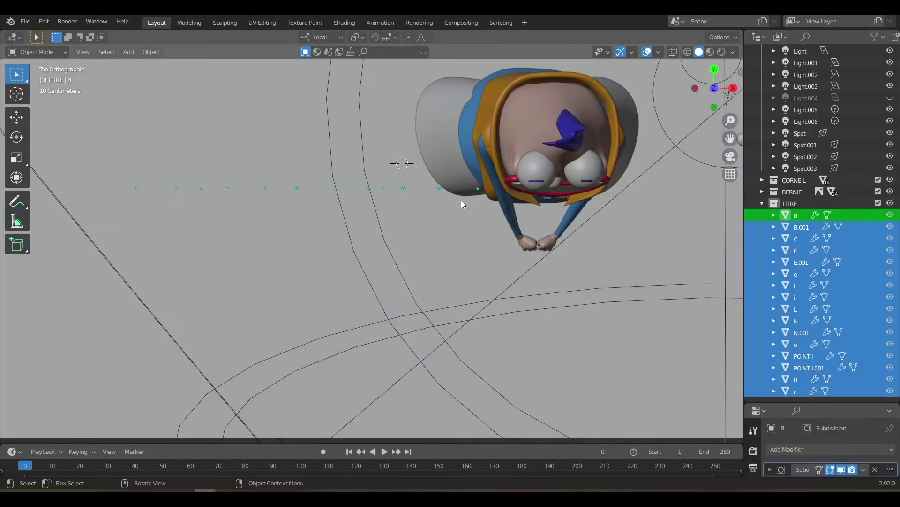
Step: Shift the B letter's geometry along its local Y axis in Edit Mode
{"action": "key", "text": "Tab"}
{"action": "key", "text": "g"}
{"action": "key", "text": "y"}
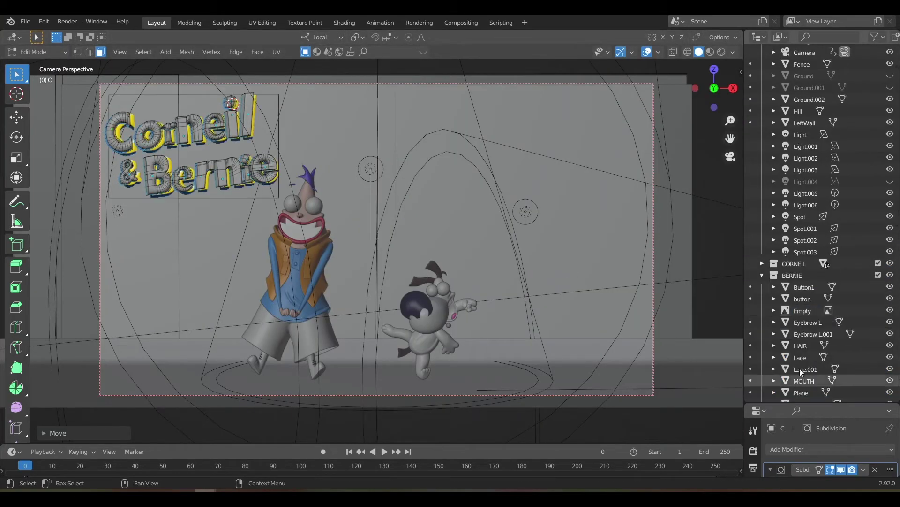
{"action": "key", "text": "g"}
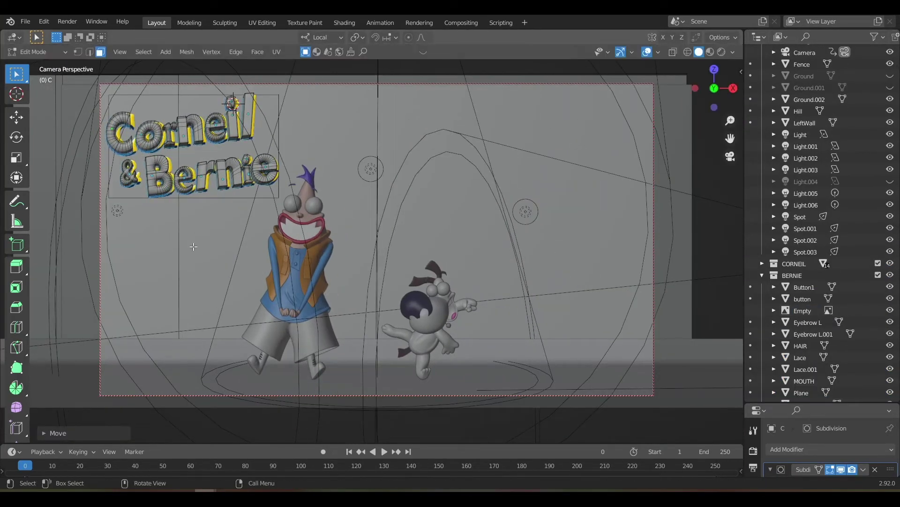
{"action": "key", "text": "Tab"}
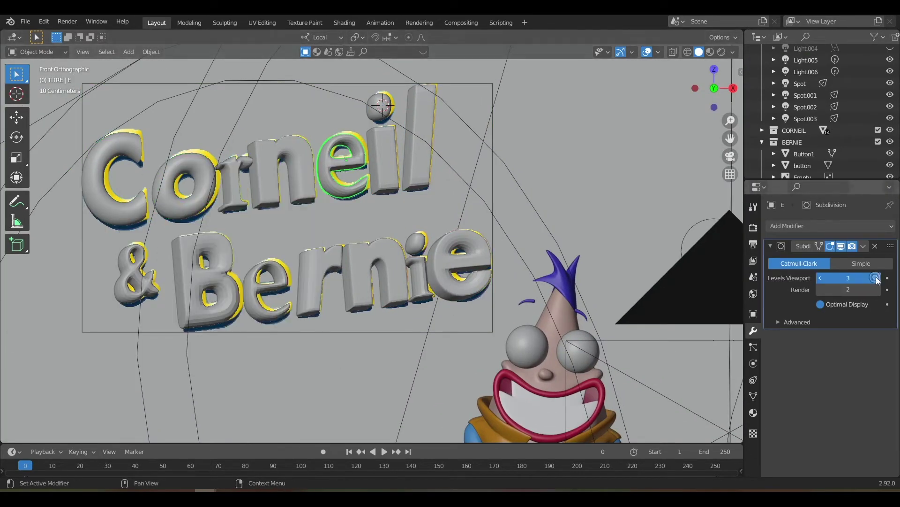
Step: Raise the letters' Subdivision level to 4 and move the whole title by its parent Empty
{"action": "left_click", "coordinate": [877, 290]}
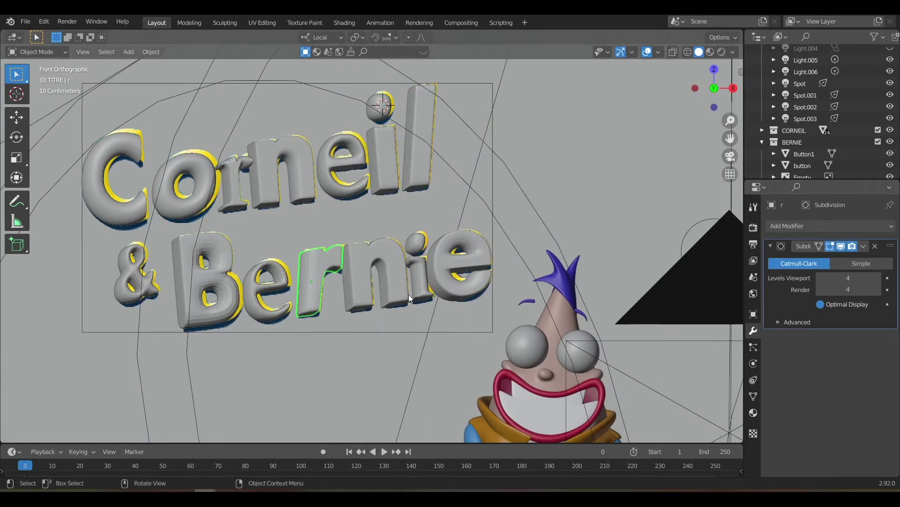
{"action": "left_click", "coordinate": [158, 296]}
{"action": "left_click", "coordinate": [803, 228]}
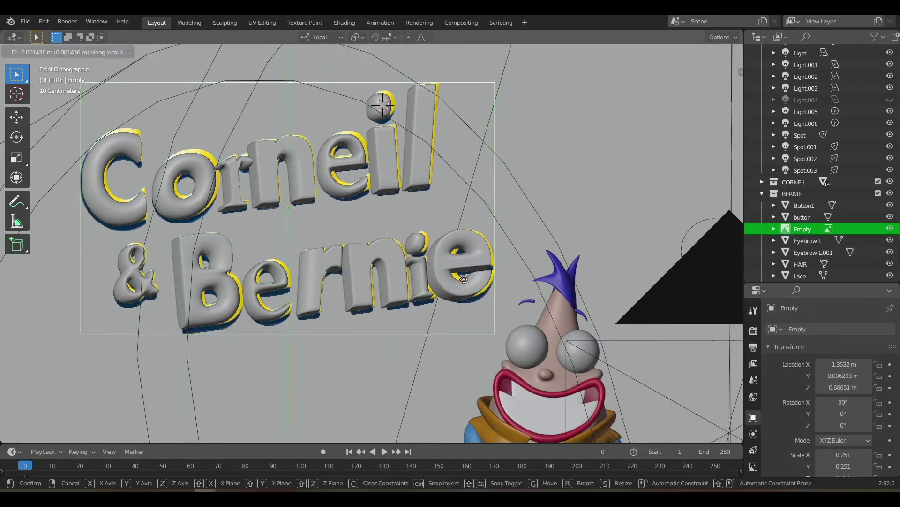
{"action": "key", "text": "g"}
{"action": "left_click", "coordinate": [612, 280]}
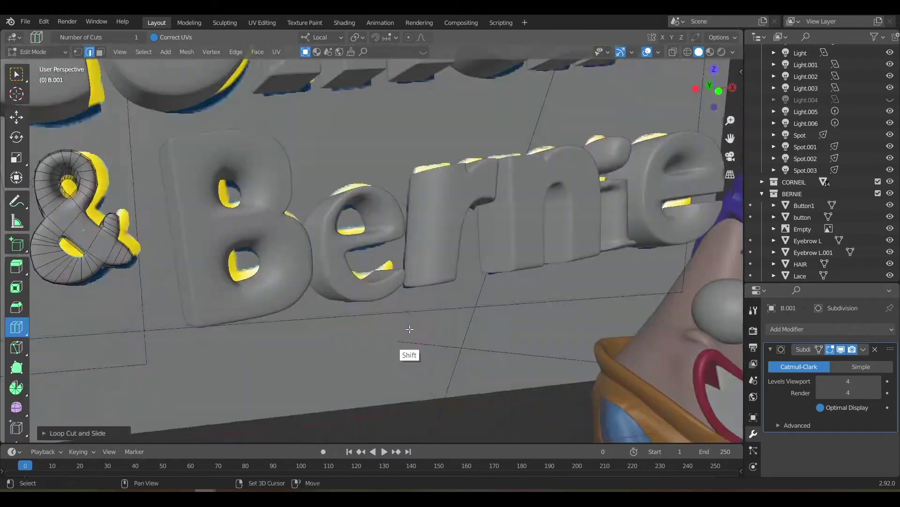
Step: Orbit the view around the '& Bernie' letters
{"action": "middle_click_drag", "start_coordinate": [408, 327], "coordinate": [161, 334]}
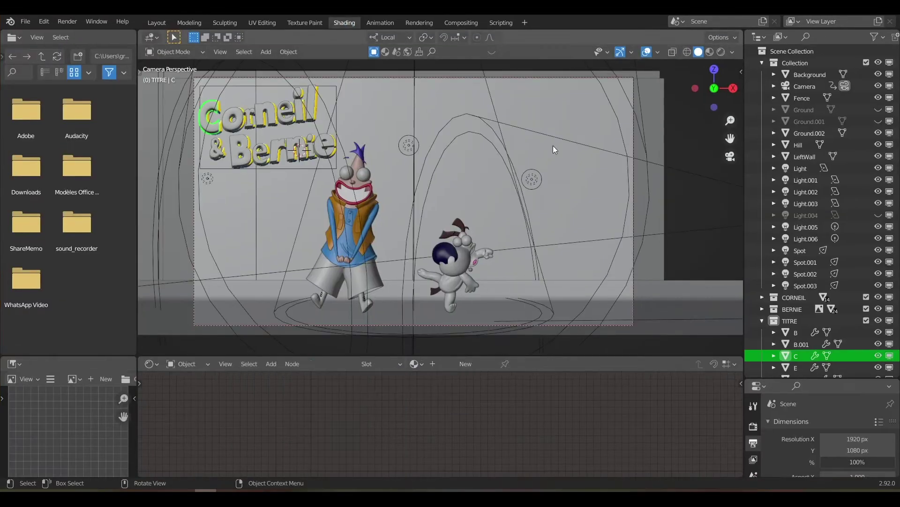
Step: Check the title in Rendered and Material Preview from the front, then edit a letter from top view
{"action": "left_click", "coordinate": [722, 52]}
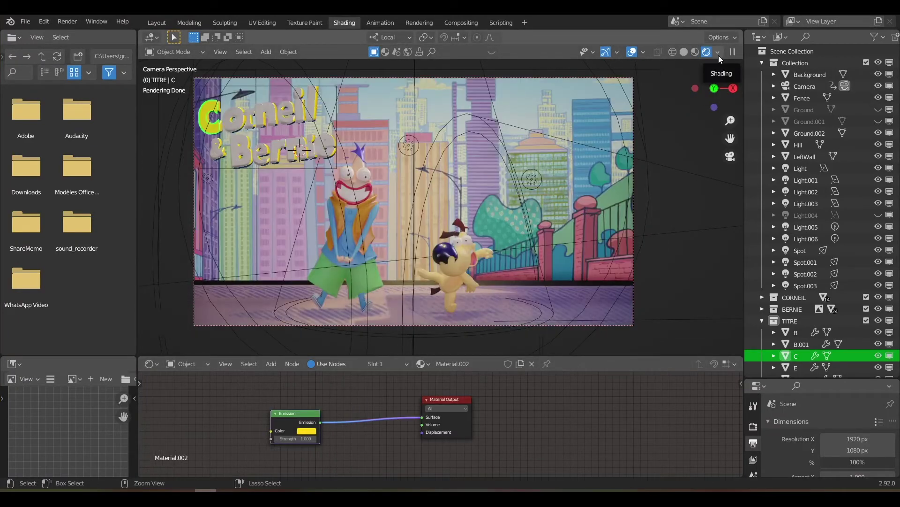
{"action": "key", "text": "KP_1"}
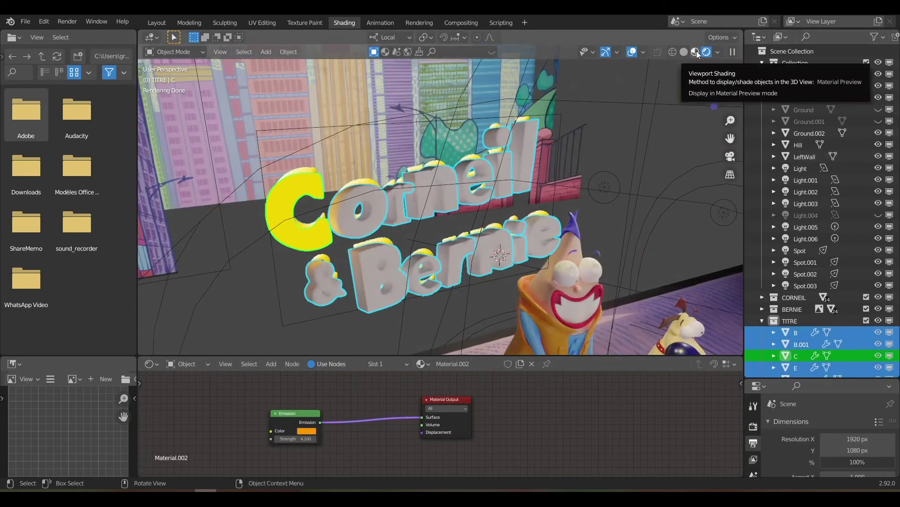
{"action": "left_click", "coordinate": [697, 50]}
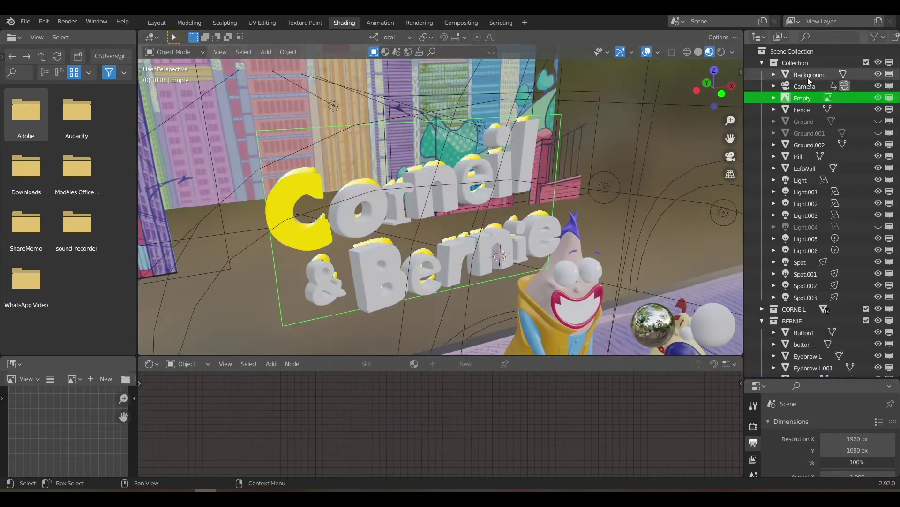
{"action": "key", "text": "Tab"}
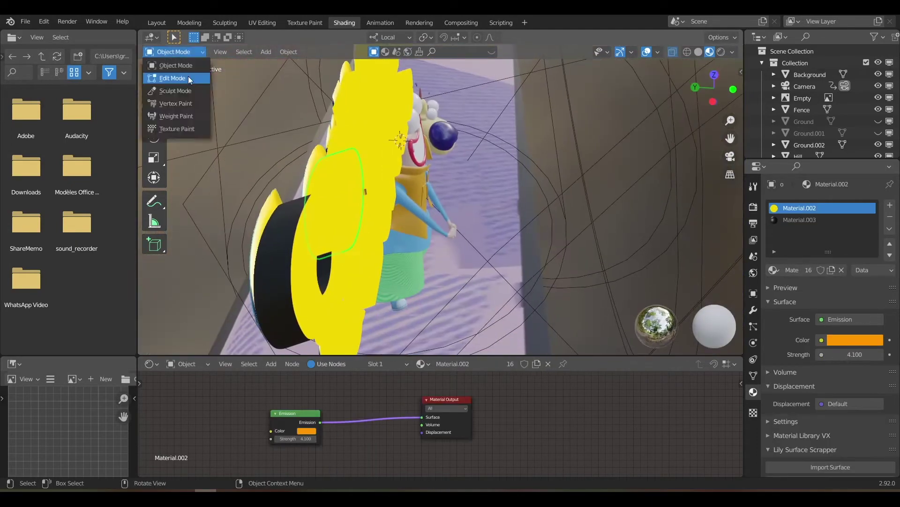
{"action": "key", "text": "Tab"}
{"action": "key", "text": "KP_7"}
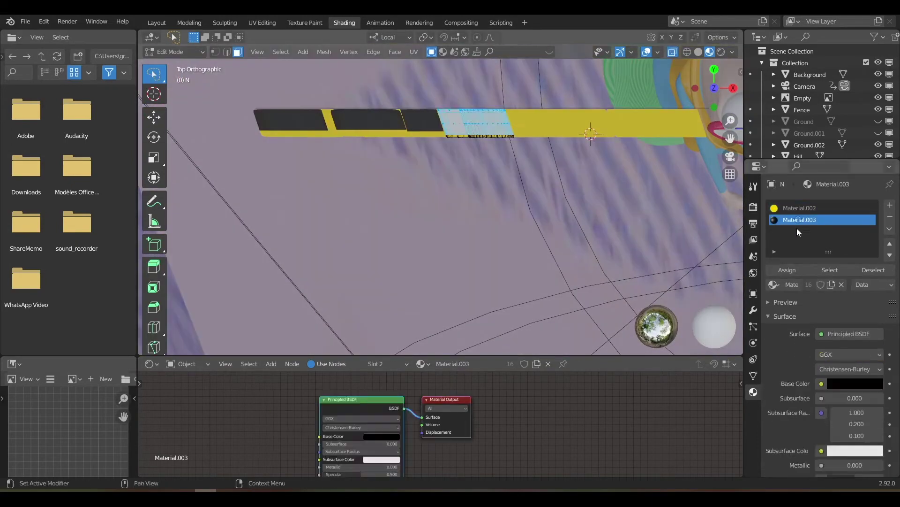
{"action": "key", "text": "g"}
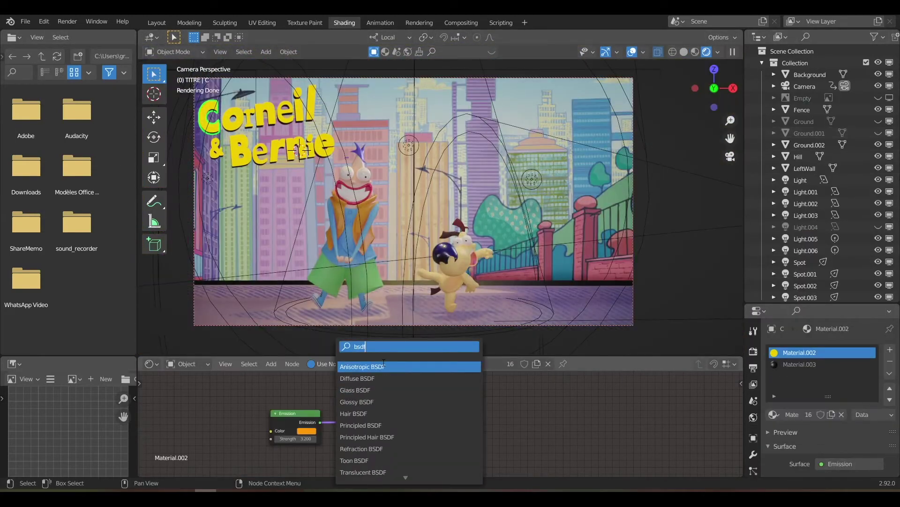
Step: Wire the Emission shader to the output, resize the spotlight, and set its radius to 0.27 m
{"action": "left_click", "coordinate": [360, 425]}
{"action": "left_click_drag", "start_coordinate": [321, 422], "coordinate": [334, 436]}
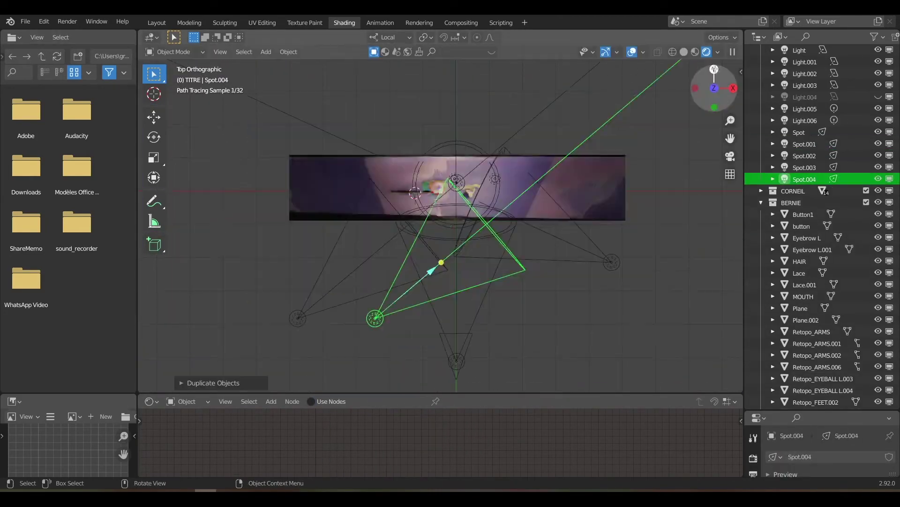
{"action": "key", "text": "s"}
{"action": "left_click", "coordinate": [440, 226]}
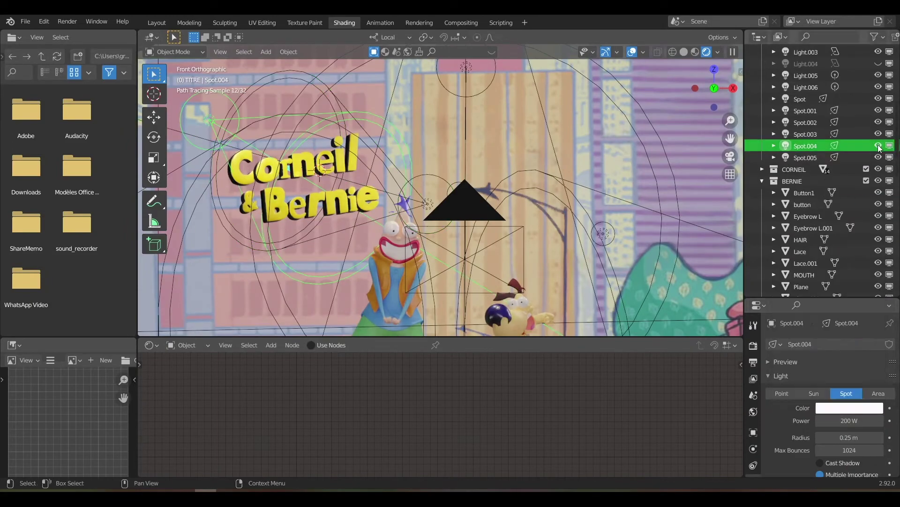
{"action": "left_click_drag", "start_coordinate": [870, 437], "coordinate": [859, 430]}
{"action": "scroll", "coordinate": [859, 431], "scroll_direction": "down", "scroll_amount": 2}
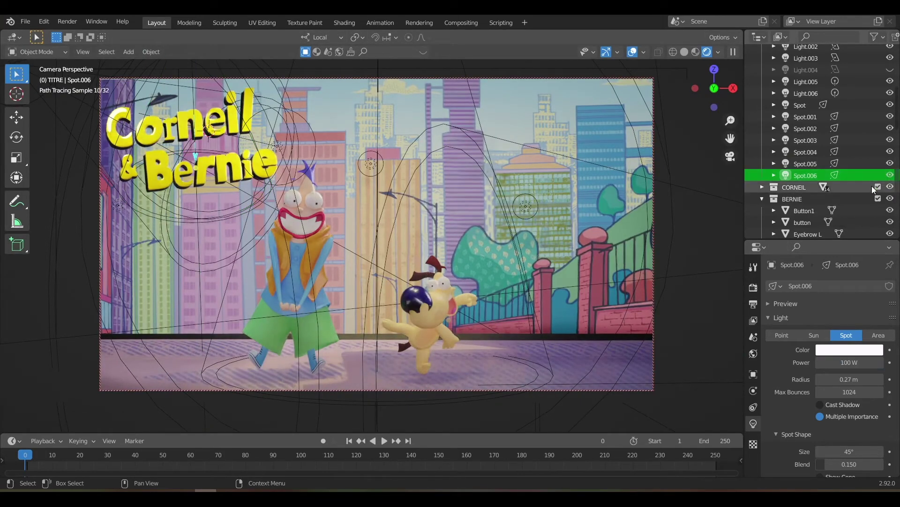
Step: Make Spot.005 white, widen its spot size to 46.8°, and move the new lights into the TITRE collection
{"action": "left_click", "coordinate": [806, 164]}
{"action": "left_click", "coordinate": [850, 350]}
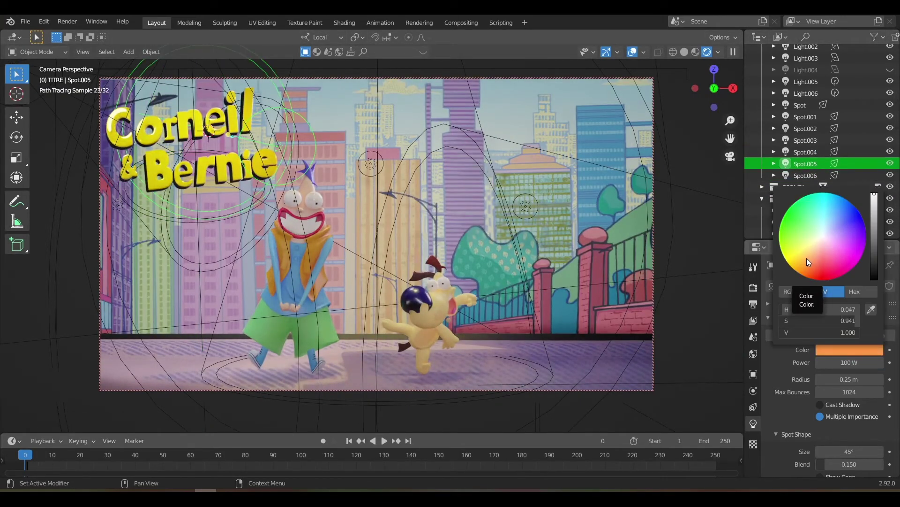
{"action": "left_click", "coordinate": [822, 236]}
{"action": "left_click_drag", "start_coordinate": [849, 451], "coordinate": [863, 452]}
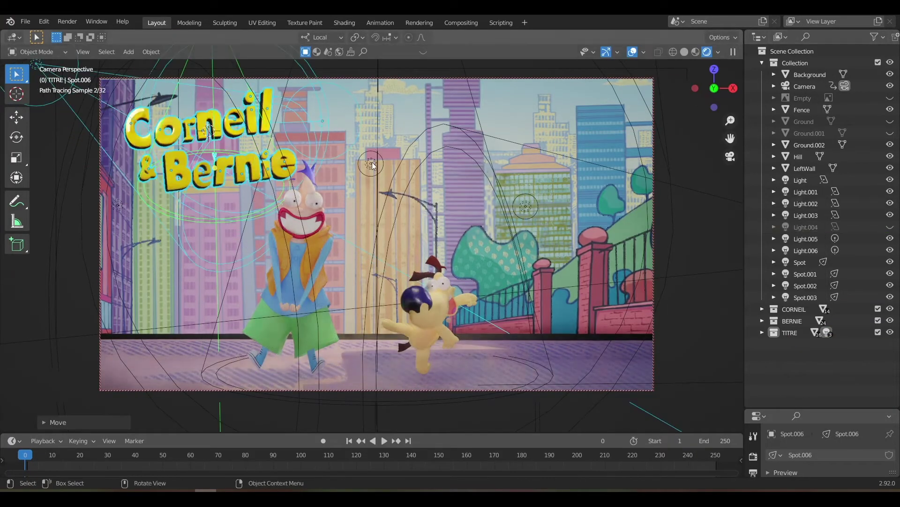
{"action": "left_click", "coordinate": [809, 239]}
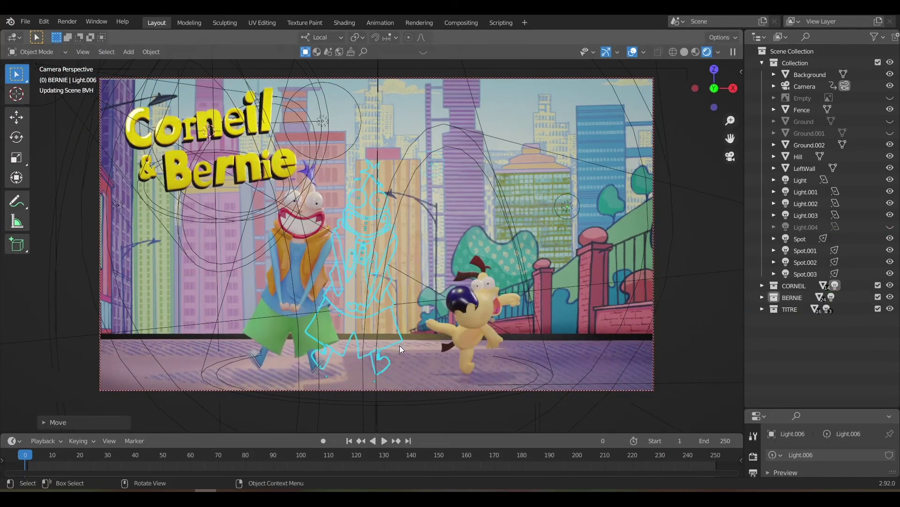